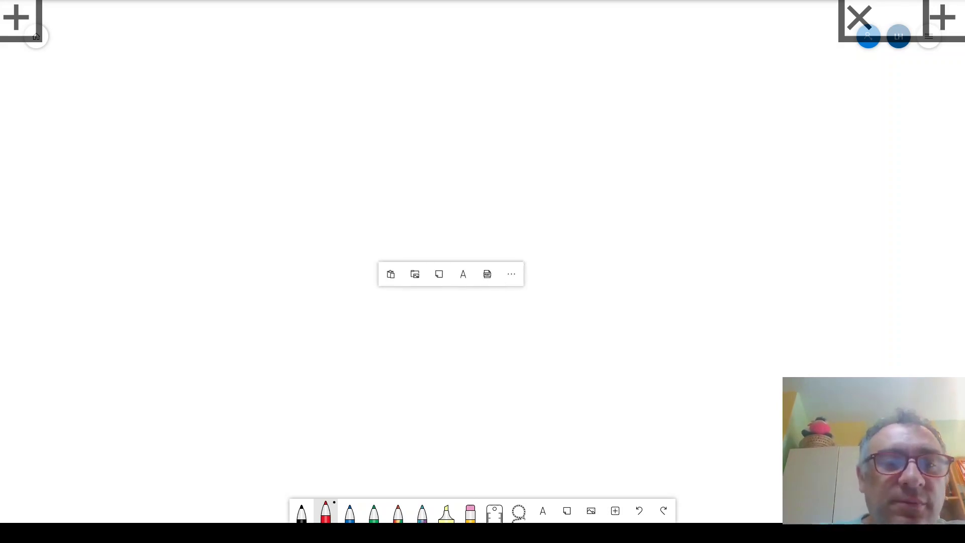
Handwrite the formula =A1*B1 in red on the blank canvas and underline both cell references
{"action": "mouse_move", "coordinate": [320, 219]}
{"action": "left_mouse_down"}
{"action": "mouse_move", "coordinate": [345, 220]}
{"action": "mouse_move", "coordinate": [344, 231]}
{"action": "mouse_move", "coordinate": [378, 209]}
{"action": "mouse_move", "coordinate": [388, 235]}
{"action": "left_mouse_up"}
{"action": "left_click_drag", "start_coordinate": [371, 229], "coordinate": [455, 236]}
{"action": "mouse_move", "coordinate": [455, 220]}
{"action": "left_mouse_down"}
{"action": "mouse_move", "coordinate": [440, 237]}
{"action": "mouse_move", "coordinate": [530, 228]}
{"action": "left_mouse_up"}
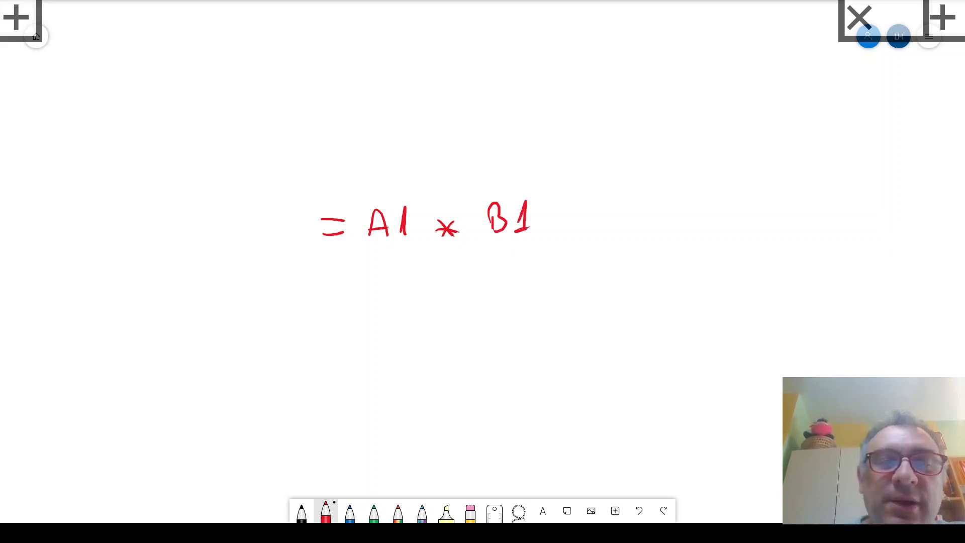
{"action": "left_click_drag", "start_coordinate": [358, 249], "coordinate": [409, 249]}
{"action": "left_click_drag", "start_coordinate": [491, 243], "coordinate": [522, 243]}
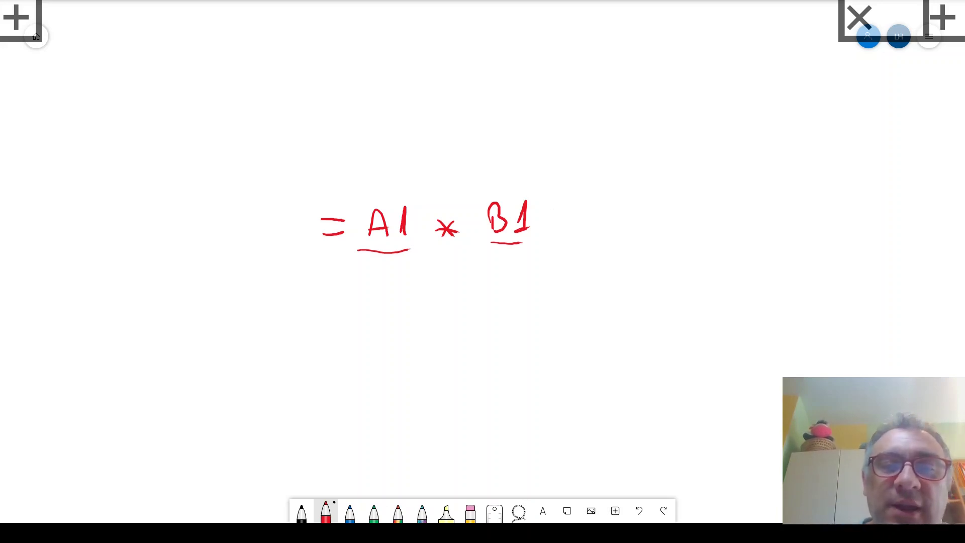
Draw two black arrows from the =A1*B1 formula, one pointing right after B1 and one pointing down below it
{"action": "left_click", "coordinate": [302, 513]}
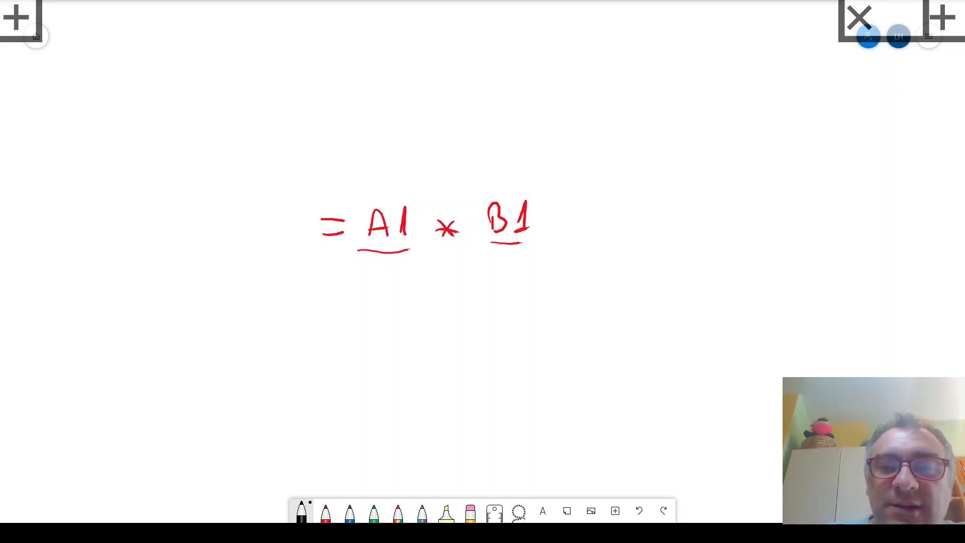
{"action": "mouse_move", "coordinate": [544, 226]}
{"action": "left_mouse_down"}
{"action": "mouse_move", "coordinate": [603, 219]}
{"action": "mouse_move", "coordinate": [595, 227]}
{"action": "left_mouse_up"}
{"action": "left_click_drag", "start_coordinate": [423, 265], "coordinate": [425, 306]}
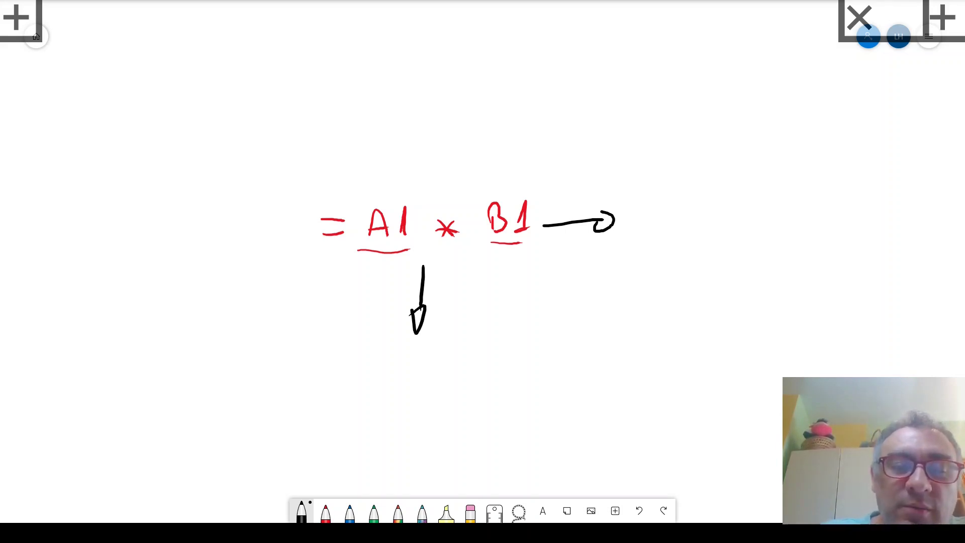
Handwrite =A2*B2 in red beneath the downward arrow, underline A2, and add a red downward arrow beside the black one
{"action": "left_click", "coordinate": [326, 511]}
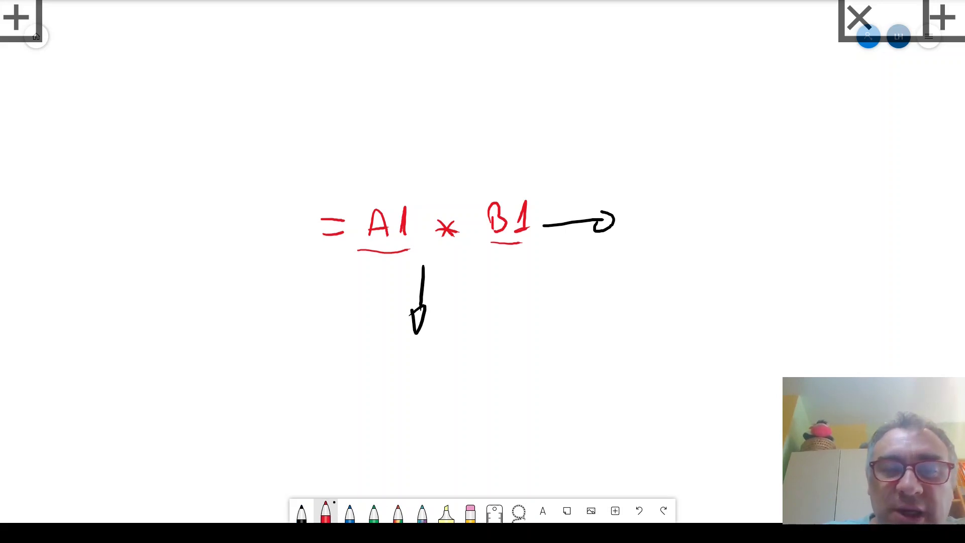
{"action": "mouse_move", "coordinate": [324, 373]}
{"action": "left_mouse_down"}
{"action": "mouse_move", "coordinate": [340, 372]}
{"action": "mouse_move", "coordinate": [341, 386]}
{"action": "mouse_move", "coordinate": [383, 369]}
{"action": "mouse_move", "coordinate": [386, 380]}
{"action": "left_mouse_up"}
{"action": "mouse_move", "coordinate": [370, 376]}
{"action": "left_mouse_down"}
{"action": "mouse_move", "coordinate": [459, 372]}
{"action": "mouse_move", "coordinate": [443, 373]}
{"action": "left_mouse_up"}
{"action": "mouse_move", "coordinate": [439, 365]}
{"action": "left_mouse_down"}
{"action": "mouse_move", "coordinate": [485, 376]}
{"action": "mouse_move", "coordinate": [514, 361]}
{"action": "mouse_move", "coordinate": [523, 373]}
{"action": "left_mouse_up"}
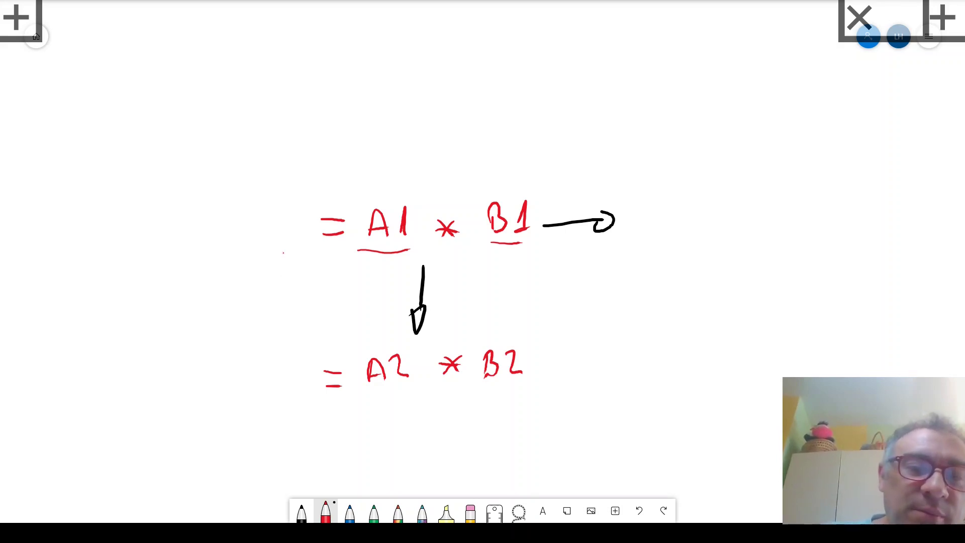
{"action": "left_click_drag", "start_coordinate": [283, 253], "coordinate": [279, 307]}
{"action": "mouse_move", "coordinate": [271, 309]}
{"action": "left_mouse_down"}
{"action": "mouse_move", "coordinate": [276, 337]}
{"action": "mouse_move", "coordinate": [288, 308]}
{"action": "left_mouse_up"}
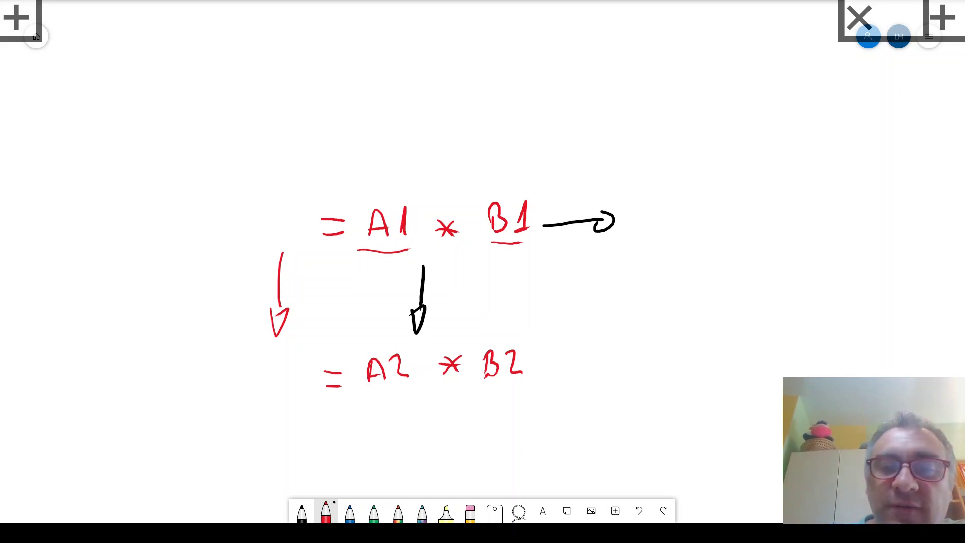
{"action": "left_click_drag", "start_coordinate": [369, 389], "coordinate": [402, 385]}
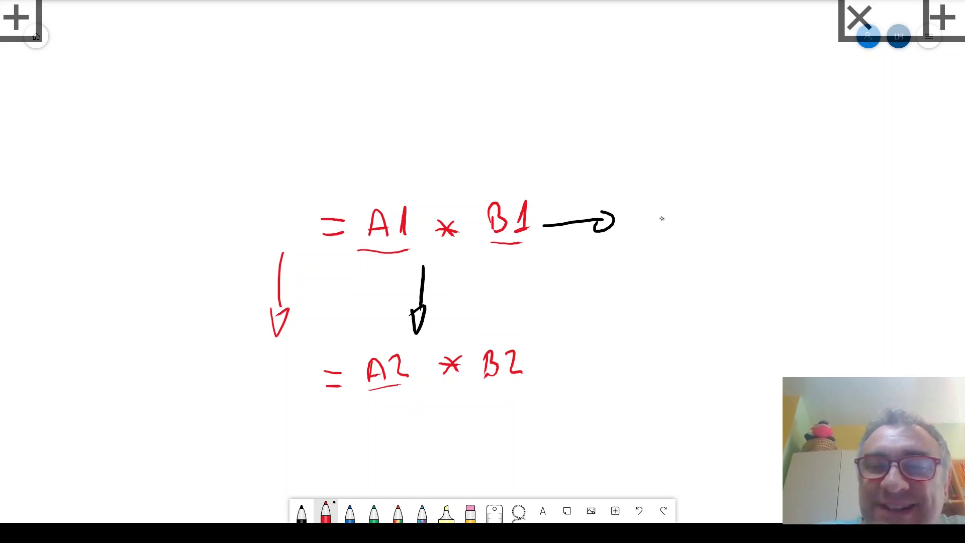
Handwrite the formula =B1*C1 in red at the end of the black horizontal arrow
{"action": "mouse_move", "coordinate": [653, 215]}
{"action": "left_mouse_down"}
{"action": "mouse_move", "coordinate": [675, 215]}
{"action": "mouse_move", "coordinate": [671, 228]}
{"action": "mouse_move", "coordinate": [694, 232]}
{"action": "mouse_move", "coordinate": [719, 216]}
{"action": "mouse_move", "coordinate": [724, 229]}
{"action": "mouse_move", "coordinate": [772, 231]}
{"action": "mouse_move", "coordinate": [758, 230]}
{"action": "left_mouse_up"}
{"action": "left_click_drag", "start_coordinate": [754, 224], "coordinate": [829, 230]}
{"action": "left_click", "coordinate": [830, 226]}
{"action": "left_click_drag", "start_coordinate": [827, 230], "coordinate": [842, 228]}
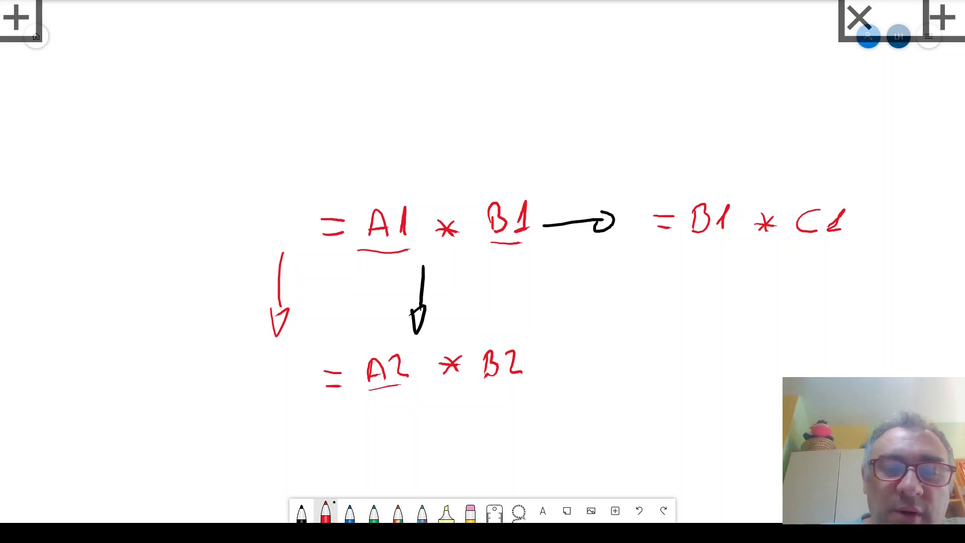
Circle in green the column letters A and B of =A1*B1 and B and C of =B1*C1
{"action": "left_click", "coordinate": [374, 511]}
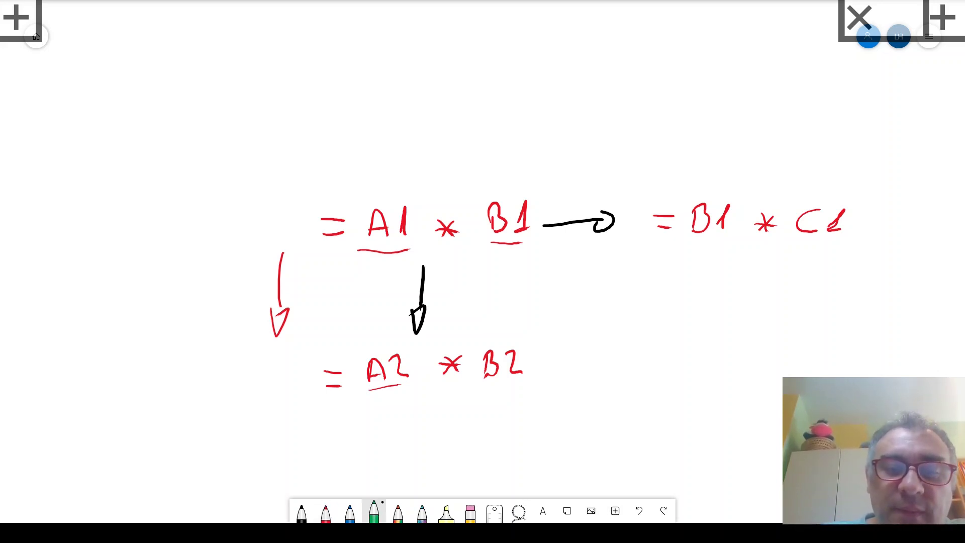
{"action": "mouse_move", "coordinate": [382, 194]}
{"action": "left_mouse_down"}
{"action": "mouse_move", "coordinate": [376, 251]}
{"action": "mouse_move", "coordinate": [384, 197]}
{"action": "left_mouse_up"}
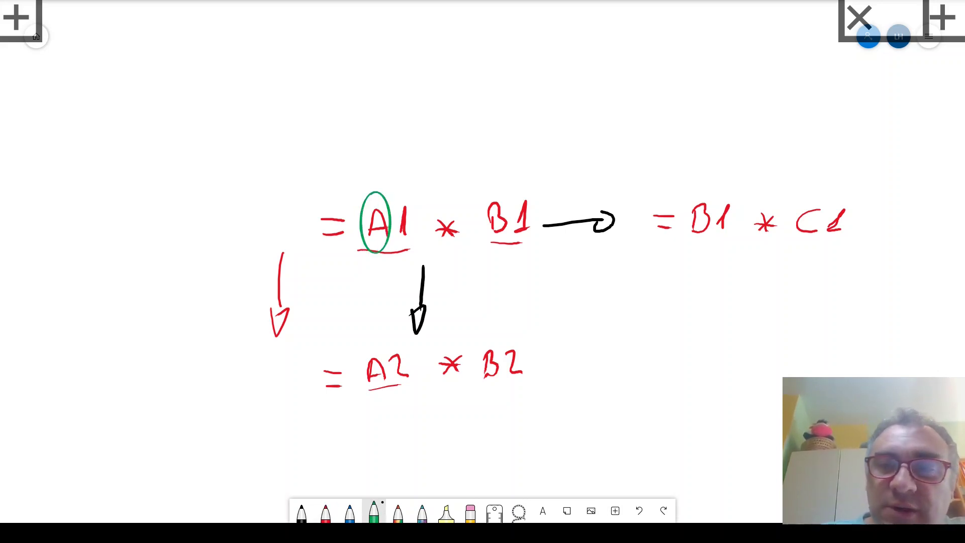
{"action": "mouse_move", "coordinate": [703, 194]}
{"action": "left_mouse_down"}
{"action": "mouse_move", "coordinate": [683, 214]}
{"action": "mouse_move", "coordinate": [706, 197]}
{"action": "left_mouse_up"}
{"action": "mouse_move", "coordinate": [494, 192]}
{"action": "left_mouse_down"}
{"action": "mouse_move", "coordinate": [480, 202]}
{"action": "mouse_move", "coordinate": [512, 201]}
{"action": "left_mouse_up"}
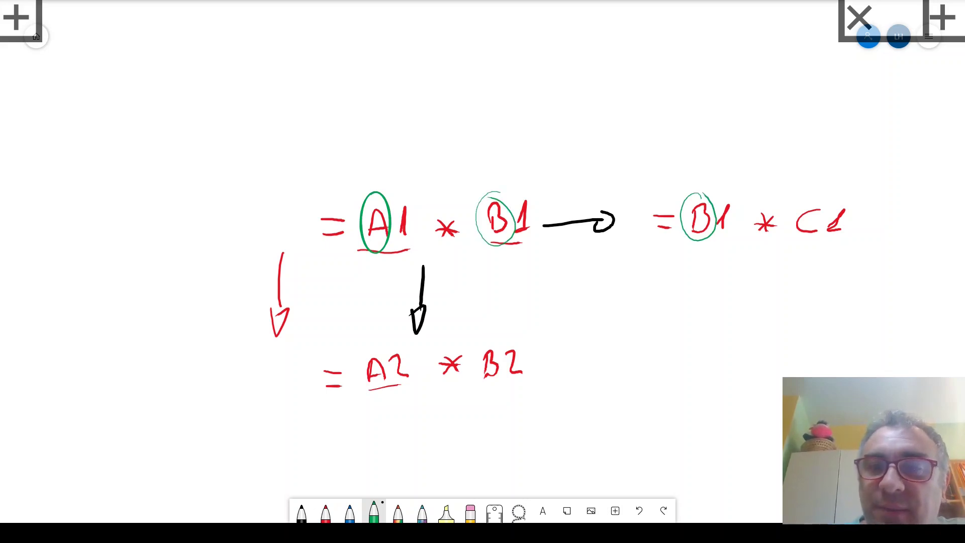
{"action": "mouse_move", "coordinate": [818, 196]}
{"action": "left_mouse_down"}
{"action": "mouse_move", "coordinate": [824, 239]}
{"action": "mouse_move", "coordinate": [825, 199]}
{"action": "left_mouse_up"}
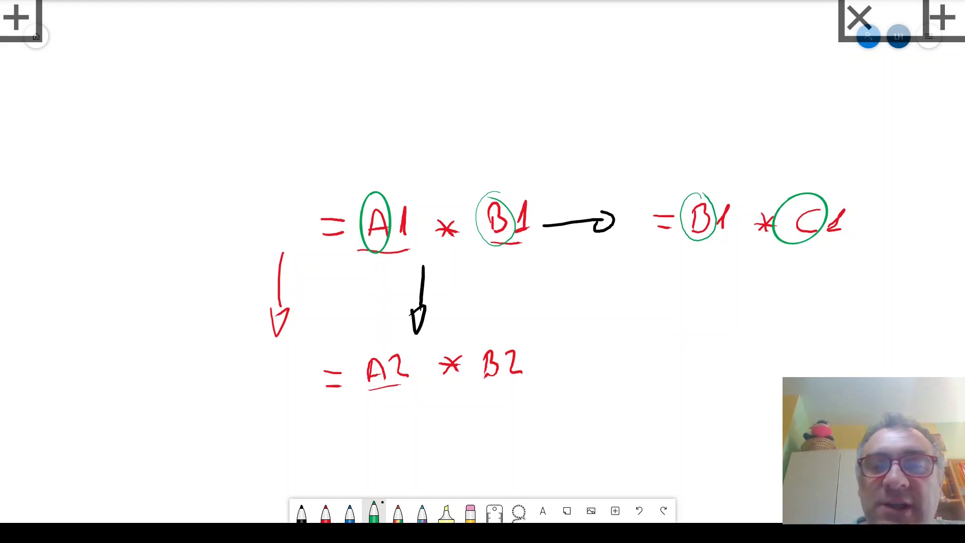
Circle the A2 reference of =A2*B2 in green and draw a green arrow pointing down from it
{"action": "scroll", "coordinate": [502, 252], "scroll_direction": "down", "scroll_amount": 3}
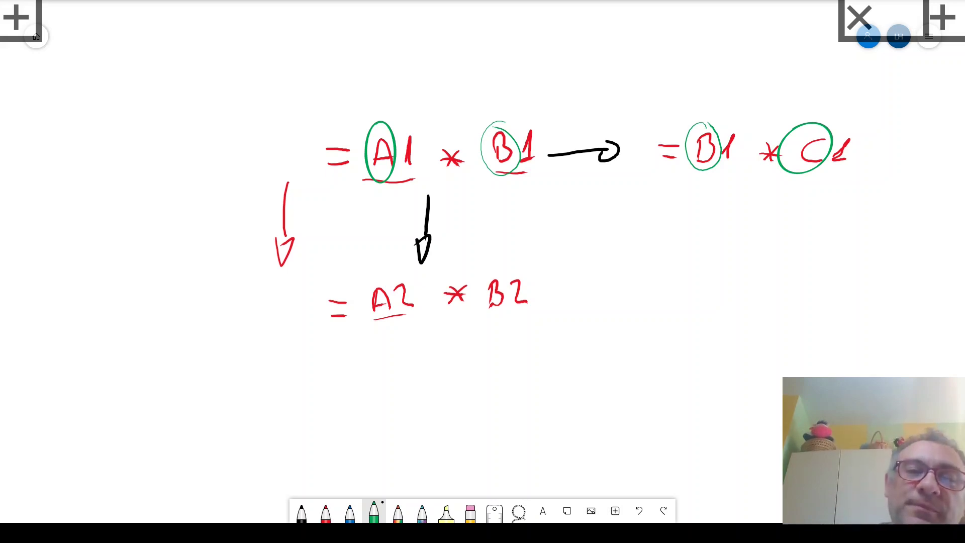
{"action": "scroll", "coordinate": [483, 251], "scroll_direction": "down", "scroll_amount": 2}
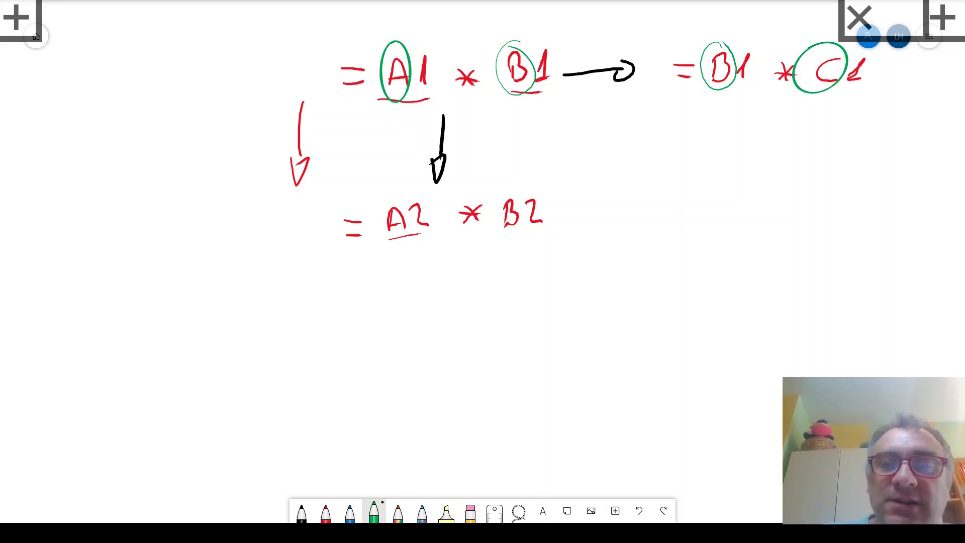
{"action": "mouse_move", "coordinate": [425, 193]}
{"action": "left_mouse_down"}
{"action": "mouse_move", "coordinate": [382, 246]}
{"action": "mouse_move", "coordinate": [441, 211]}
{"action": "left_mouse_up"}
{"action": "mouse_move", "coordinate": [404, 254]}
{"action": "left_mouse_down"}
{"action": "mouse_move", "coordinate": [397, 314]}
{"action": "mouse_move", "coordinate": [404, 267]}
{"action": "left_mouse_up"}
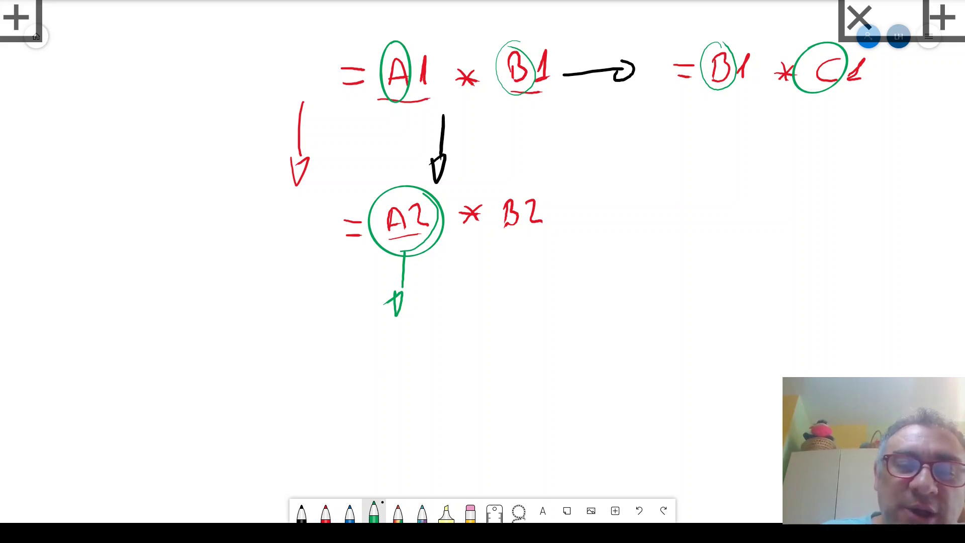
Handwrite a large A and 2 in red below the green arrow, leaving a gap between the two characters
{"action": "left_click", "coordinate": [326, 512]}
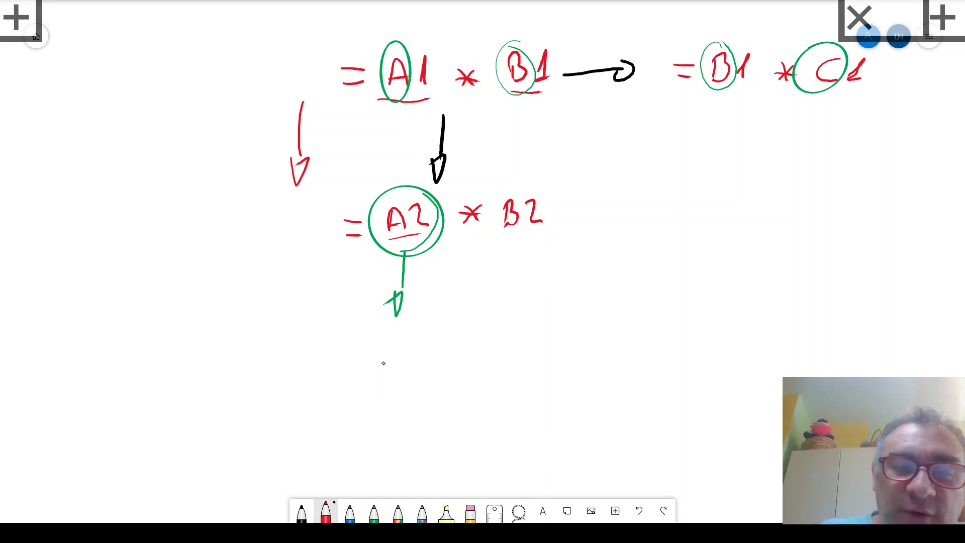
{"action": "left_click_drag", "start_coordinate": [385, 378], "coordinate": [417, 382]}
{"action": "mouse_move", "coordinate": [395, 372]}
{"action": "left_mouse_down"}
{"action": "mouse_move", "coordinate": [472, 350]}
{"action": "mouse_move", "coordinate": [460, 371]}
{"action": "mouse_move", "coordinate": [493, 372]}
{"action": "left_mouse_up"}
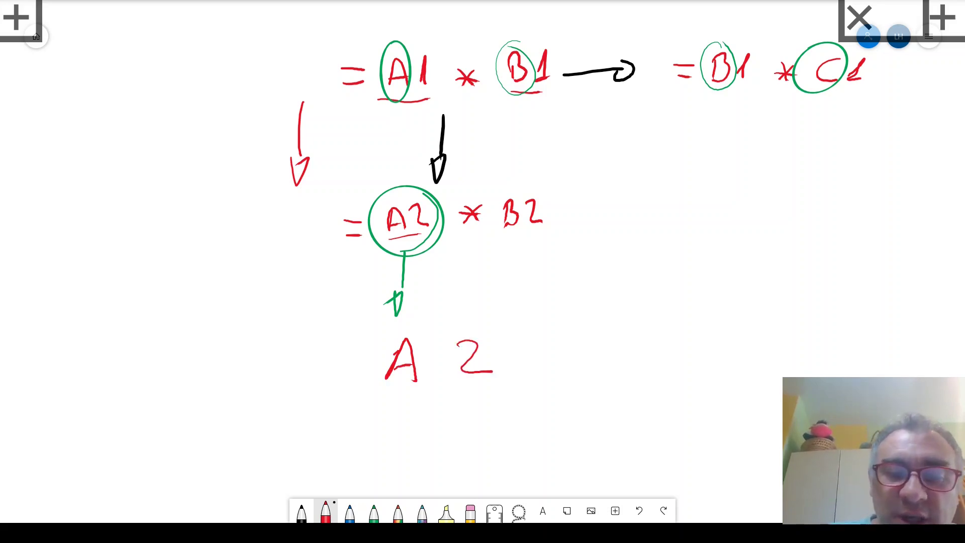
Add green dollar signs before the A and the 2 to form $A$2, and circle the whole reference
{"action": "left_click", "coordinate": [374, 512]}
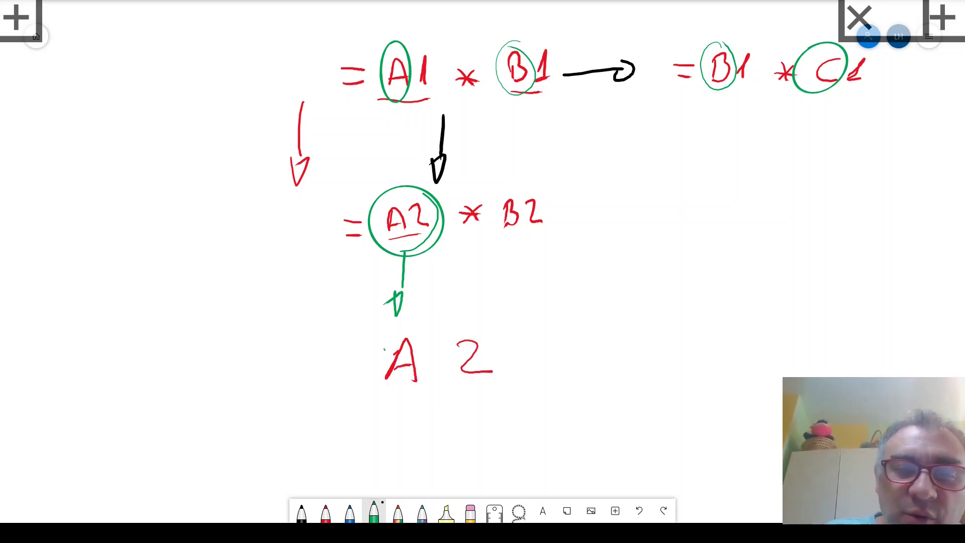
{"action": "mouse_move", "coordinate": [384, 347]}
{"action": "left_mouse_down"}
{"action": "mouse_move", "coordinate": [374, 373]}
{"action": "mouse_move", "coordinate": [346, 375]}
{"action": "left_mouse_up"}
{"action": "left_click_drag", "start_coordinate": [364, 332], "coordinate": [363, 386]}
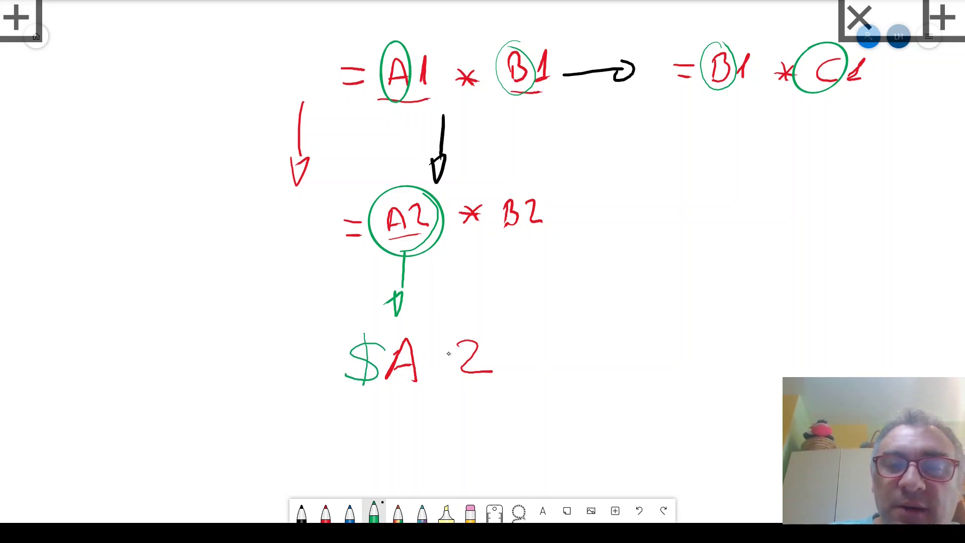
{"action": "mouse_move", "coordinate": [450, 342]}
{"action": "left_mouse_down"}
{"action": "mouse_move", "coordinate": [430, 352]}
{"action": "mouse_move", "coordinate": [420, 374]}
{"action": "left_mouse_up"}
{"action": "left_click_drag", "start_coordinate": [435, 327], "coordinate": [438, 384]}
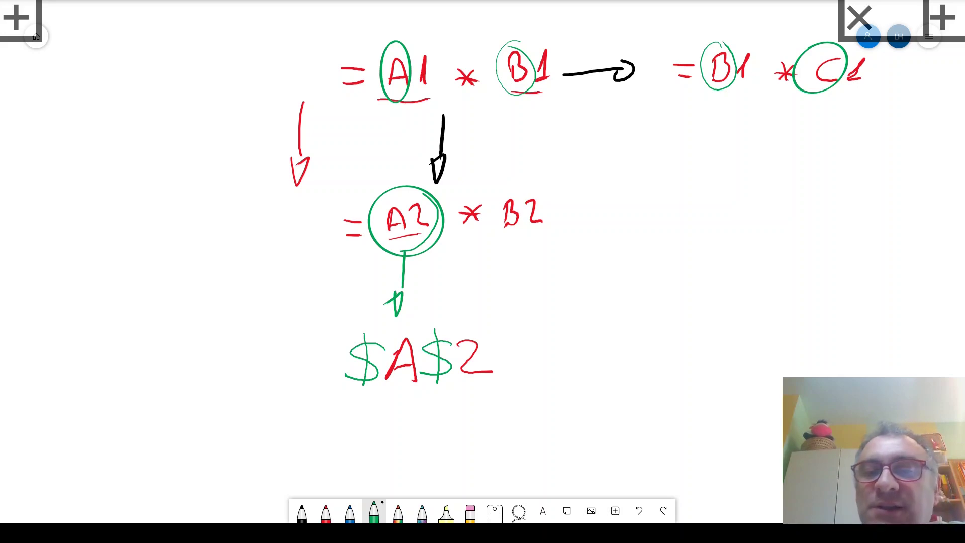
{"action": "mouse_move", "coordinate": [362, 402]}
{"action": "left_mouse_down"}
{"action": "mouse_move", "coordinate": [413, 404]}
{"action": "mouse_move", "coordinate": [358, 395]}
{"action": "left_mouse_up"}
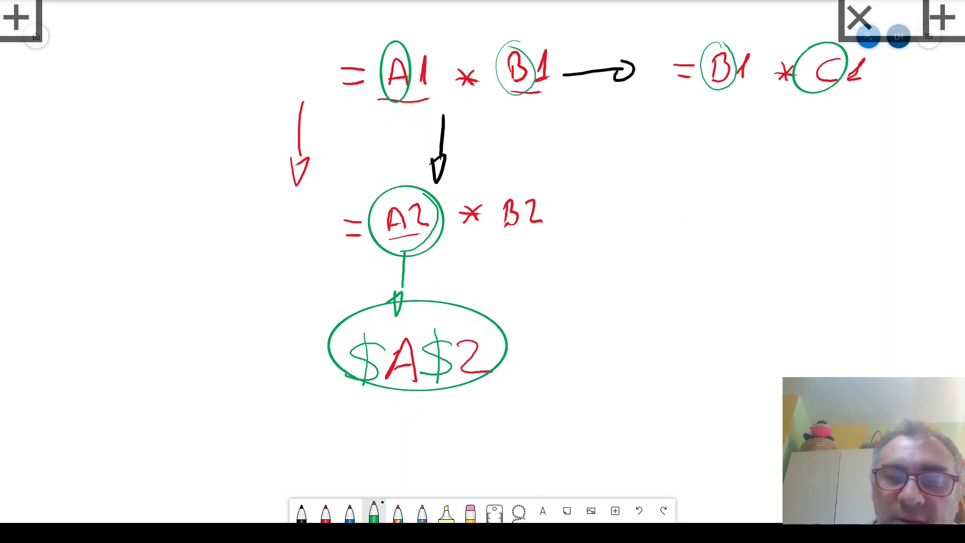
Erase both dollar signs from the circled reference and draw a green downward arrow beneath the oval
{"action": "mouse_move", "coordinate": [445, 352]}
{"action": "left_mouse_down"}
{"action": "mouse_move", "coordinate": [432, 337]}
{"action": "mouse_move", "coordinate": [444, 355]}
{"action": "mouse_move", "coordinate": [427, 371]}
{"action": "mouse_move", "coordinate": [432, 380]}
{"action": "left_mouse_up"}
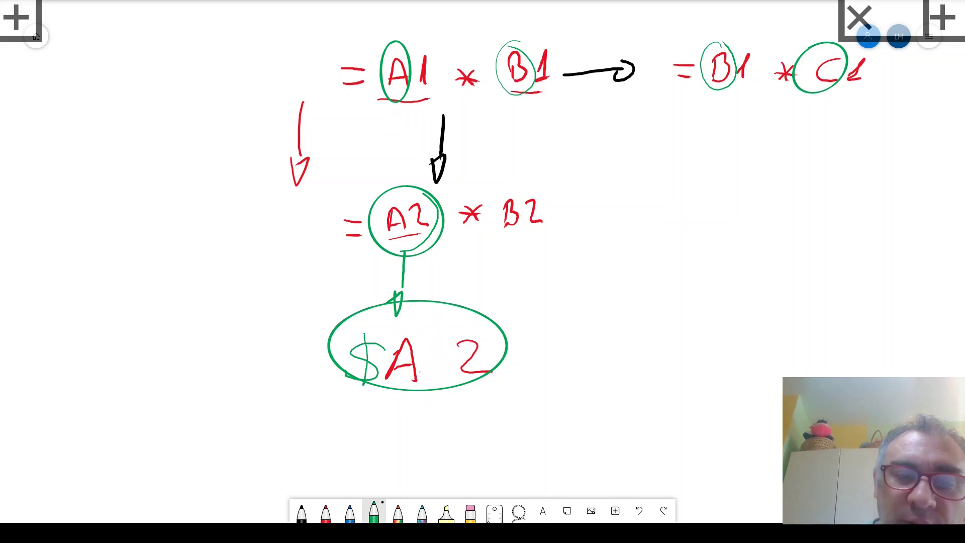
{"action": "mouse_move", "coordinate": [383, 342]}
{"action": "left_mouse_down"}
{"action": "mouse_move", "coordinate": [372, 352]}
{"action": "mouse_move", "coordinate": [355, 338]}
{"action": "mouse_move", "coordinate": [366, 380]}
{"action": "left_mouse_up"}
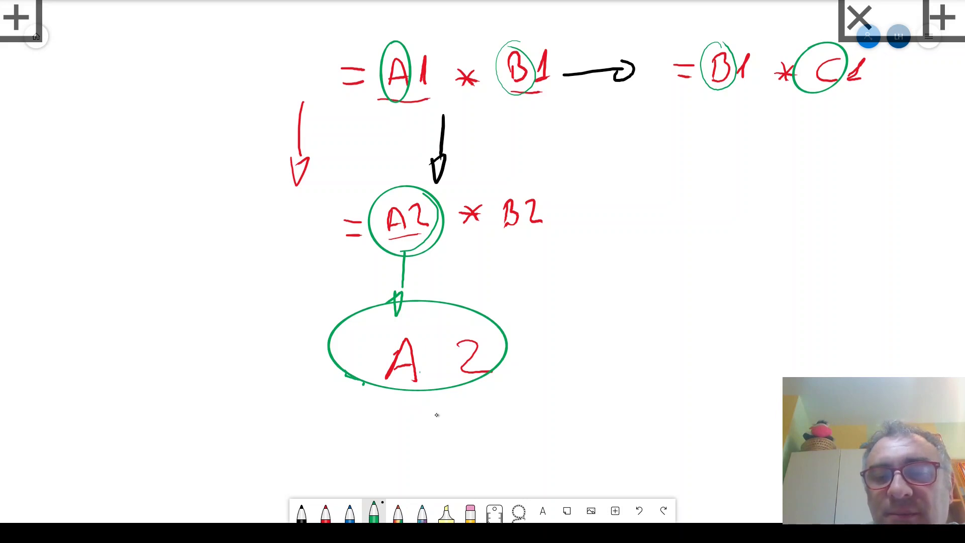
{"action": "mouse_move", "coordinate": [442, 402]}
{"action": "left_mouse_down"}
{"action": "mouse_move", "coordinate": [441, 431]}
{"action": "mouse_move", "coordinate": [423, 437]}
{"action": "left_mouse_up"}
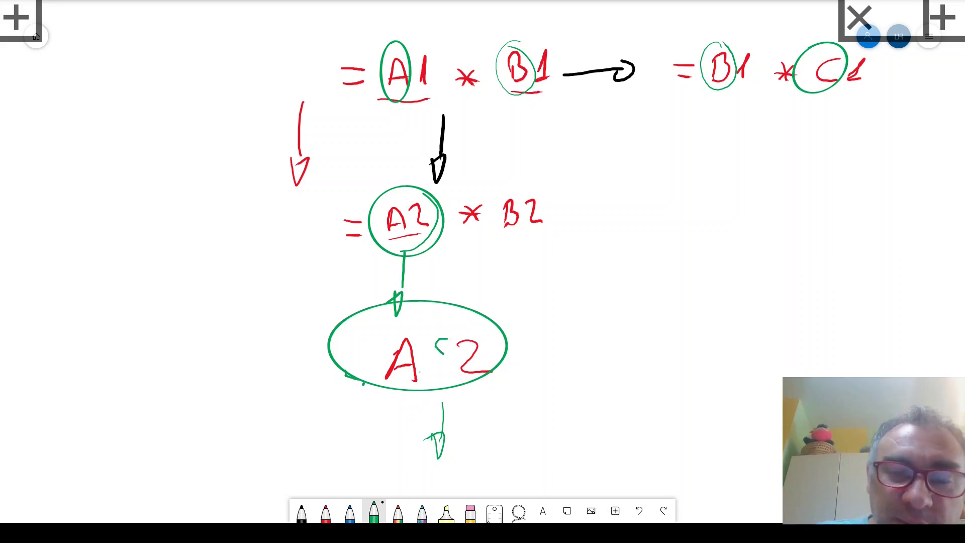
Draw a green dollar sign before the 2 to form A$2, and add a green arrow pointing right from the oval
{"action": "left_click_drag", "start_coordinate": [443, 354], "coordinate": [428, 370]}
{"action": "left_click_drag", "start_coordinate": [442, 332], "coordinate": [438, 375]}
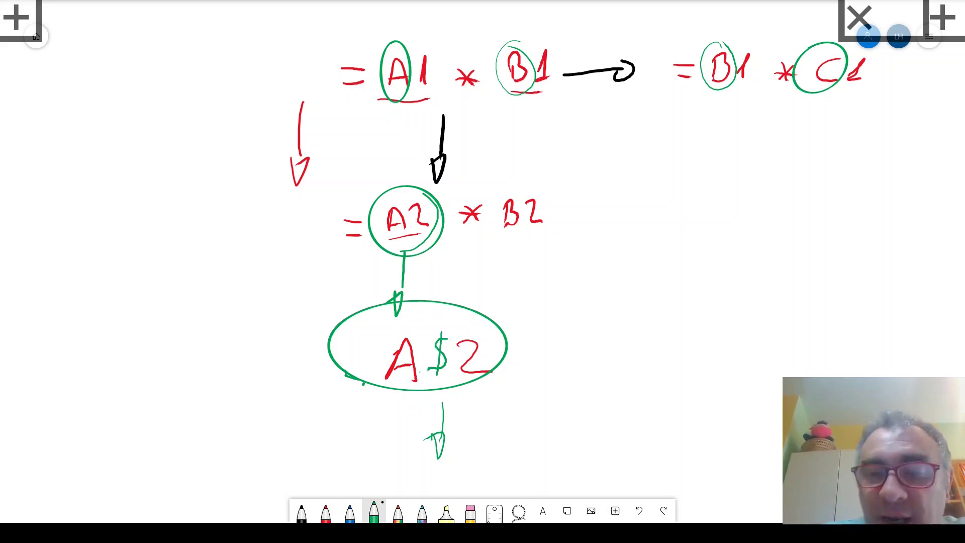
{"action": "left_click_drag", "start_coordinate": [516, 354], "coordinate": [573, 353]}
{"action": "mouse_move", "coordinate": [553, 344]}
{"action": "left_mouse_down"}
{"action": "mouse_move", "coordinate": [584, 346]}
{"action": "mouse_move", "coordinate": [557, 358]}
{"action": "left_mouse_up"}
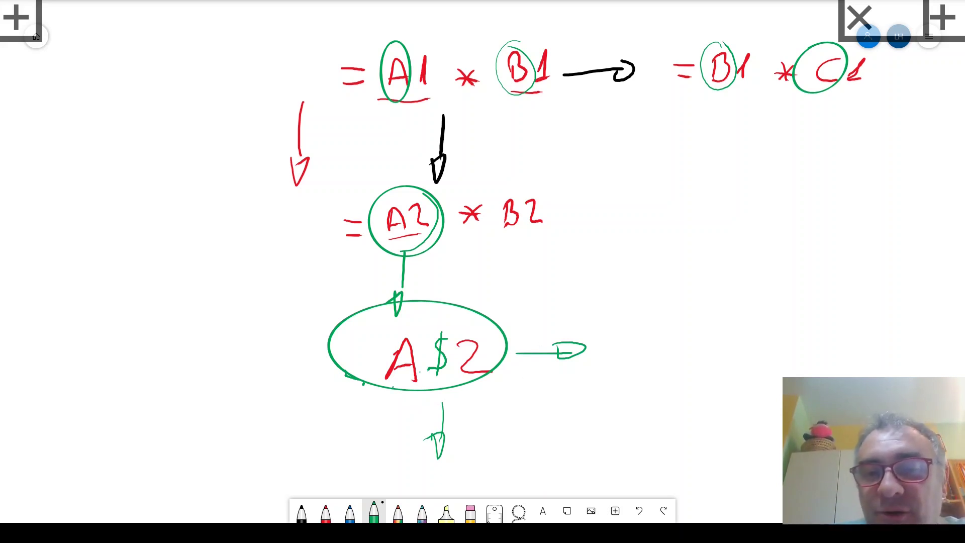
Replace the dollar sign before the 2 with a green one before the A to form $A2, and add green strokes beyond the horizontal arrow
{"action": "mouse_move", "coordinate": [435, 352]}
{"action": "left_mouse_down"}
{"action": "mouse_move", "coordinate": [437, 339]}
{"action": "mouse_move", "coordinate": [422, 370]}
{"action": "left_mouse_up"}
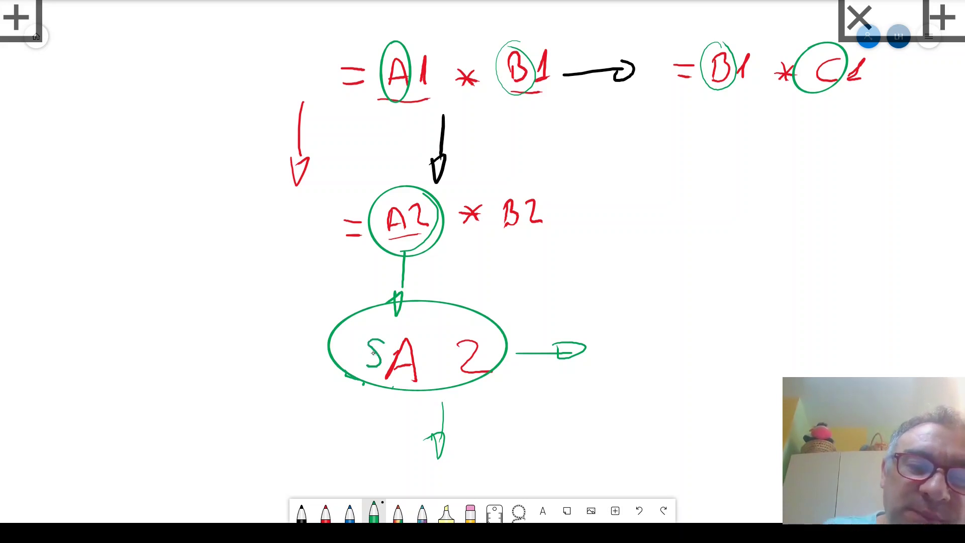
{"action": "left_click_drag", "start_coordinate": [377, 330], "coordinate": [373, 366]}
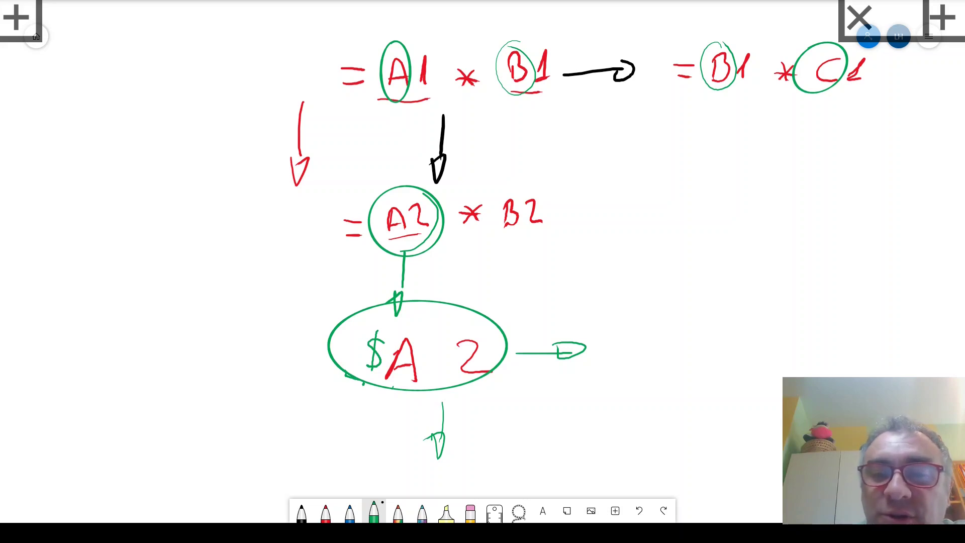
{"action": "mouse_move", "coordinate": [632, 331]}
{"action": "left_mouse_down"}
{"action": "mouse_move", "coordinate": [609, 359]}
{"action": "mouse_move", "coordinate": [621, 369]}
{"action": "mouse_move", "coordinate": [661, 366]}
{"action": "mouse_move", "coordinate": [659, 351]}
{"action": "left_mouse_up"}
{"action": "left_click_drag", "start_coordinate": [678, 335], "coordinate": [703, 362]}
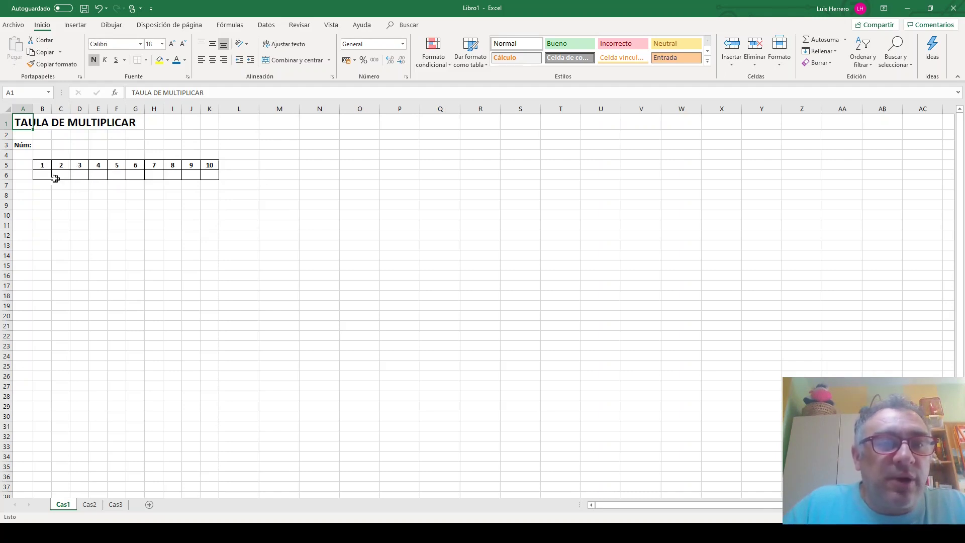
In the Excel workbook's Cas1 sheet, enter 2 as the Núm value in cell B3
{"action": "left_click", "coordinate": [44, 144]}
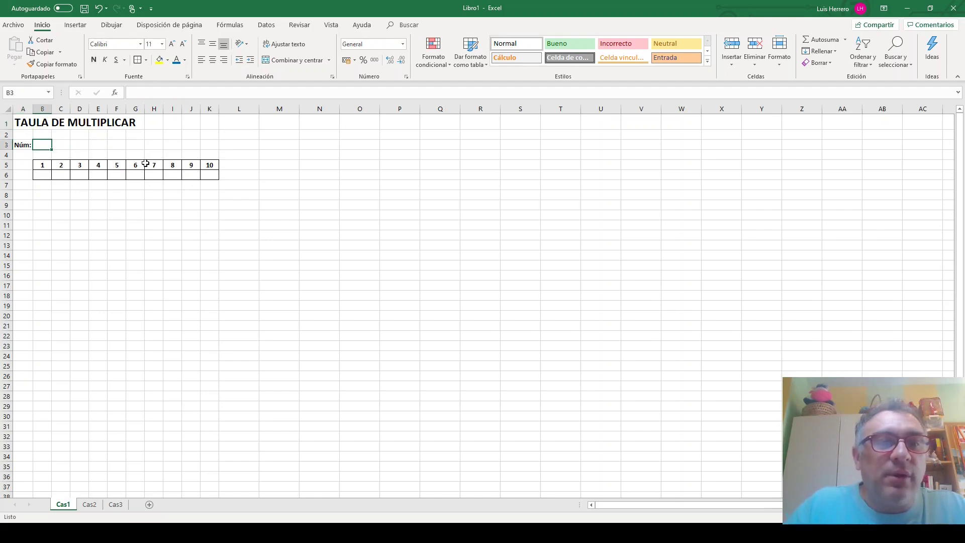
{"action": "type", "text": "2"}
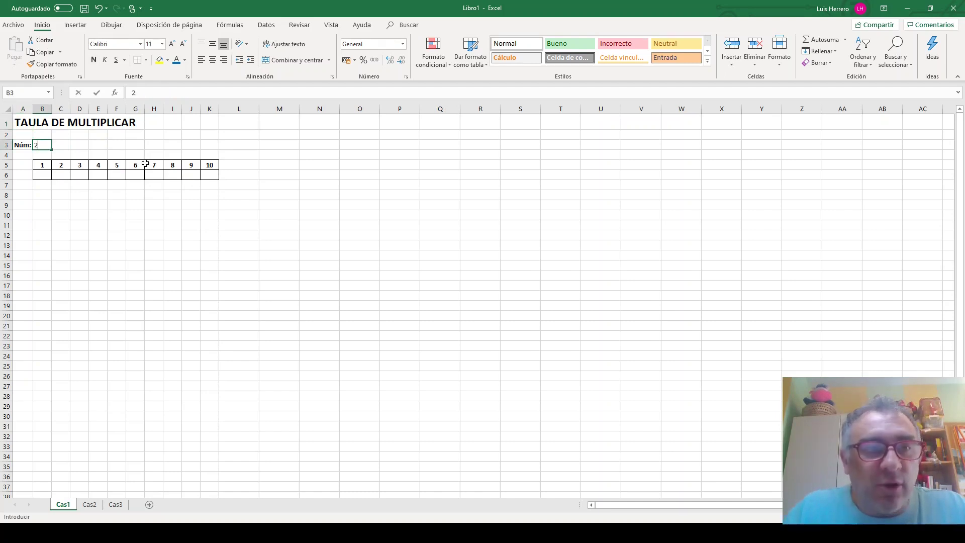
{"action": "key", "text": "Return"}
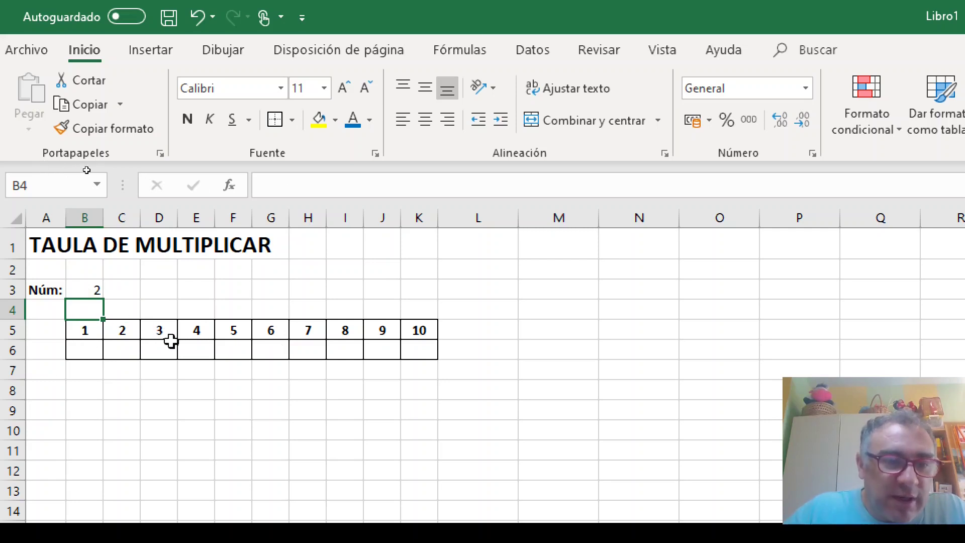
Enter the formula =B3*B5 in cell B6, multiplying the Núm value by the first header number
{"action": "left_click", "coordinate": [78, 351]}
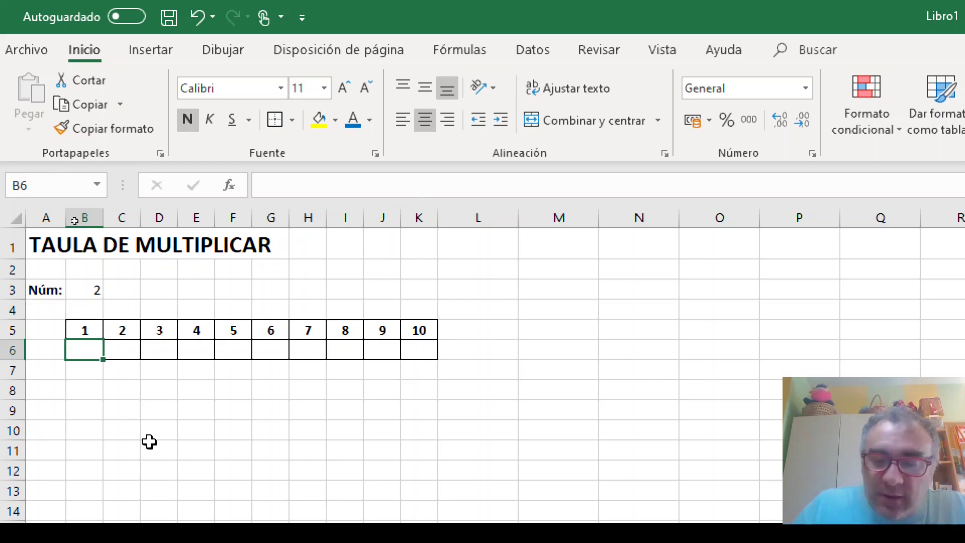
{"action": "type", "text": "="}
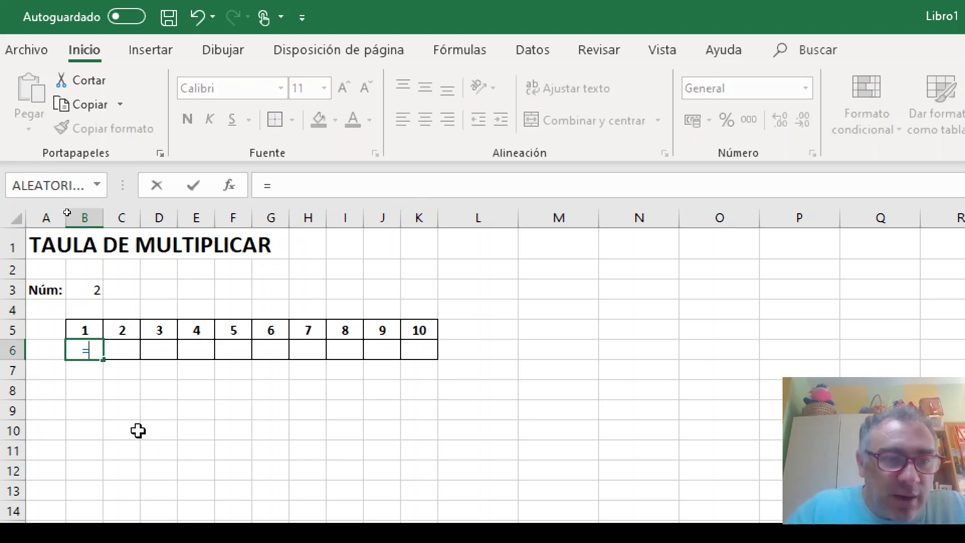
{"action": "left_click", "coordinate": [83, 291]}
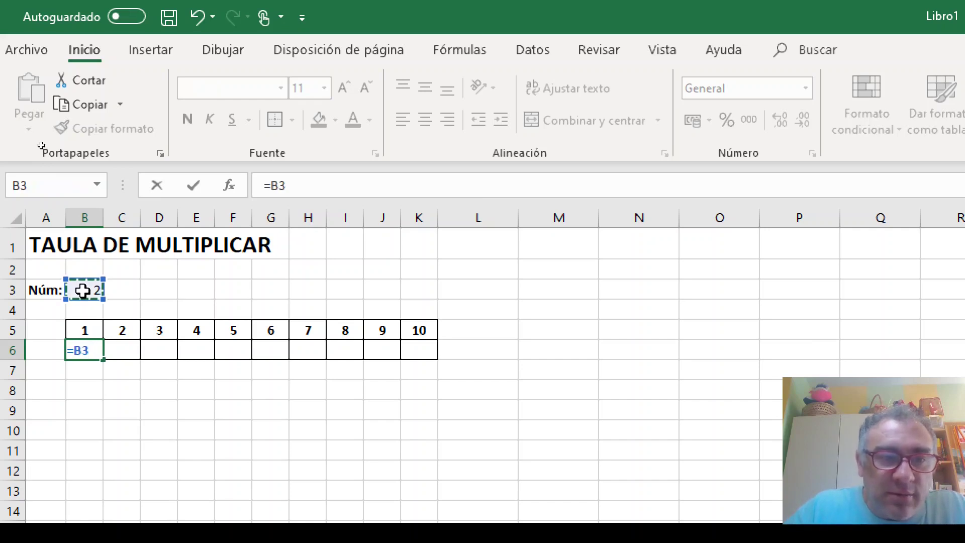
{"action": "type", "text": "*"}
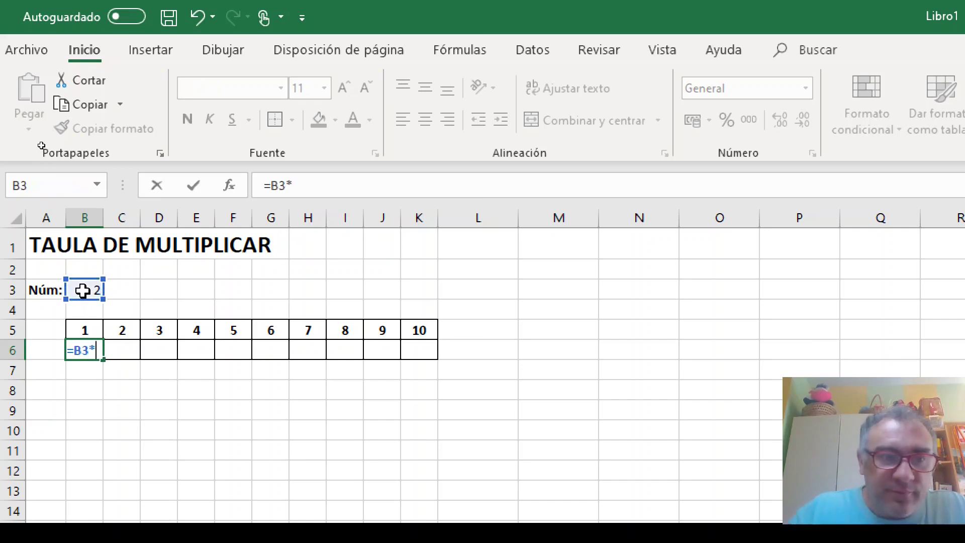
{"action": "left_click", "coordinate": [88, 331]}
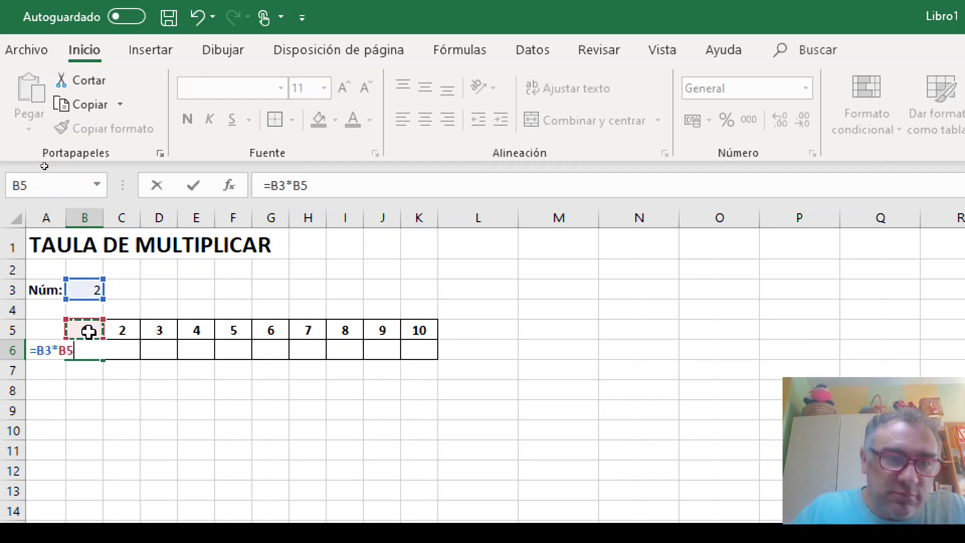
{"action": "key", "text": "Return"}
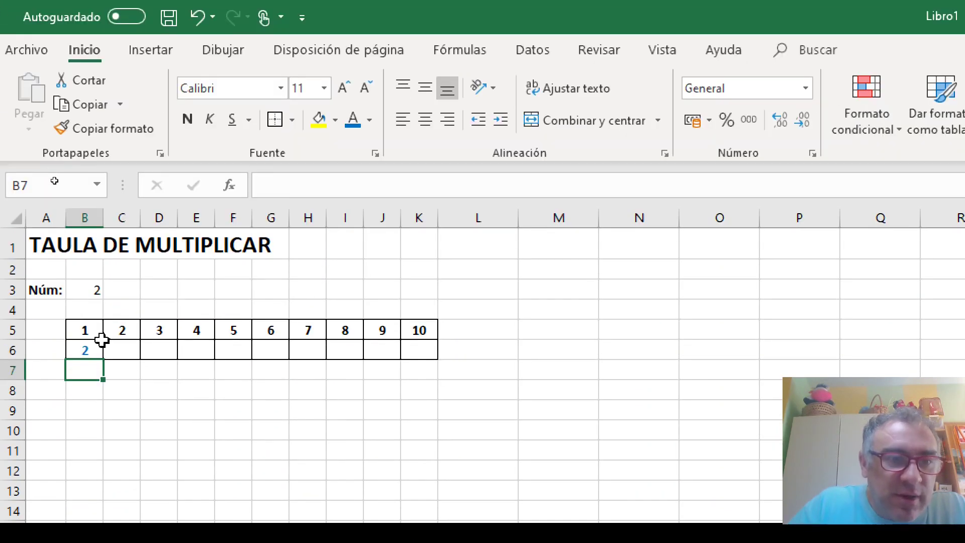
Edit the formula in B6 to =$B3*B5, fixing the column of the Núm reference
{"action": "left_click", "coordinate": [87, 267]}
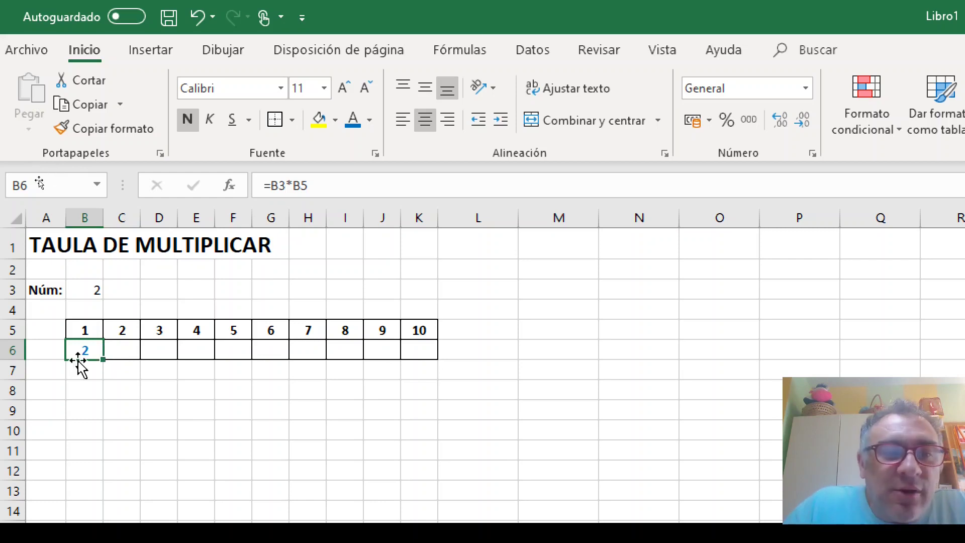
{"action": "left_click", "coordinate": [120, 351]}
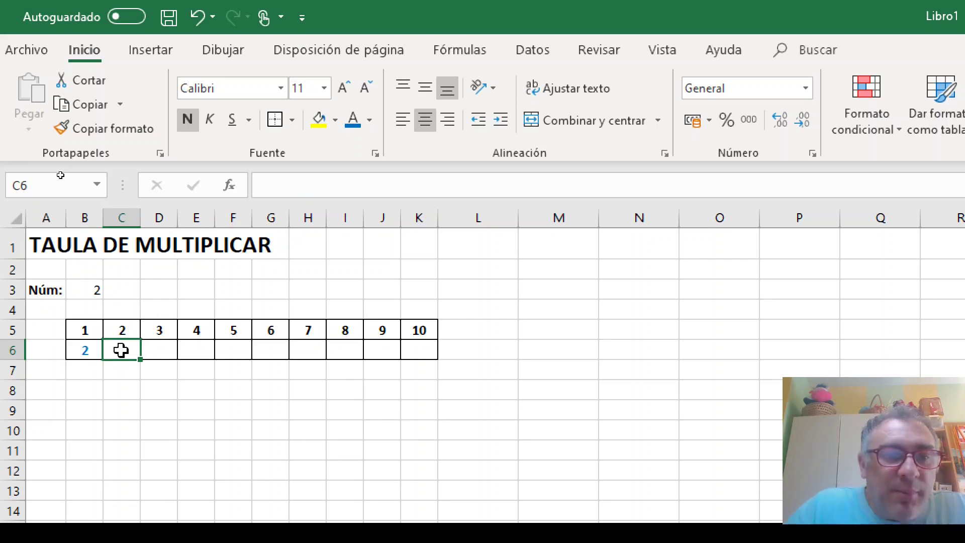
{"action": "left_click", "coordinate": [89, 291]}
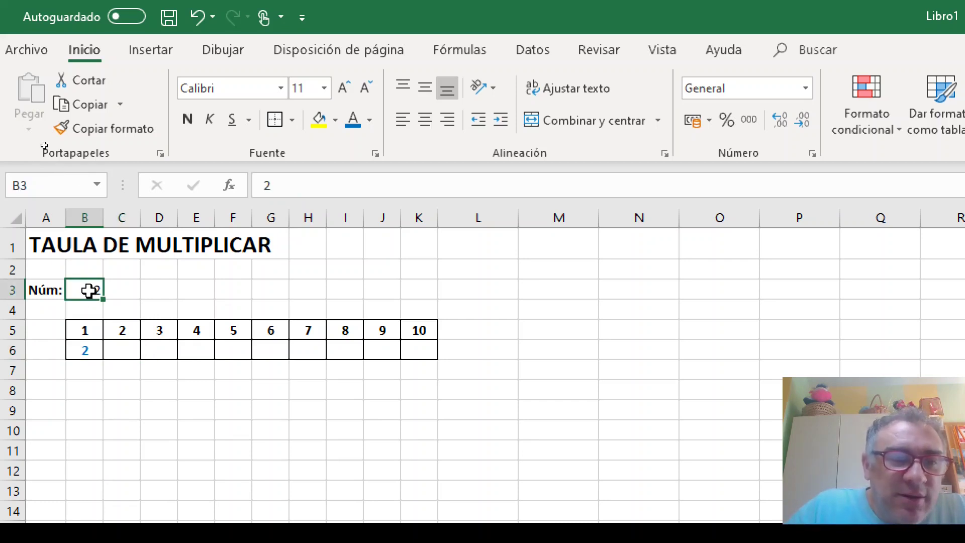
{"action": "left_click", "coordinate": [130, 333]}
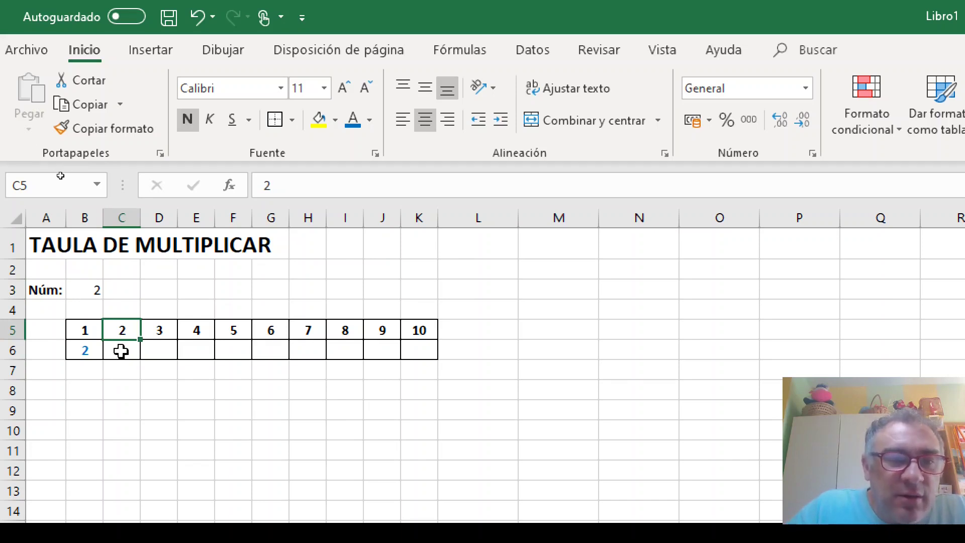
{"action": "left_click", "coordinate": [87, 351]}
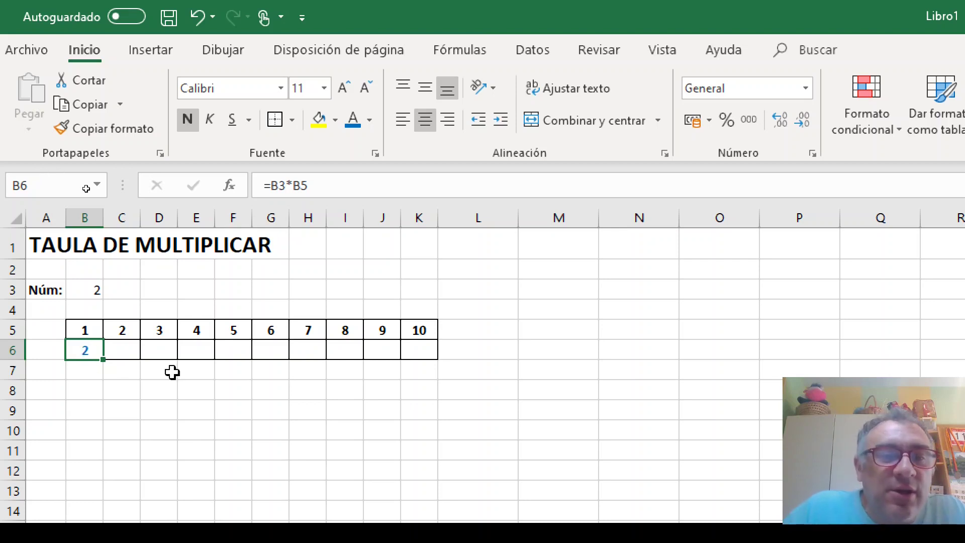
{"action": "left_click", "coordinate": [272, 188]}
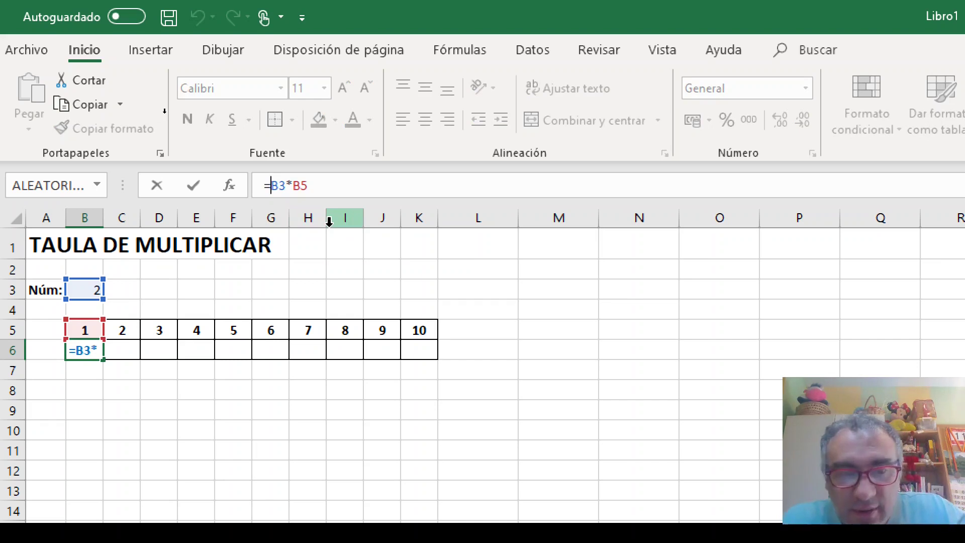
{"action": "type", "text": "$"}
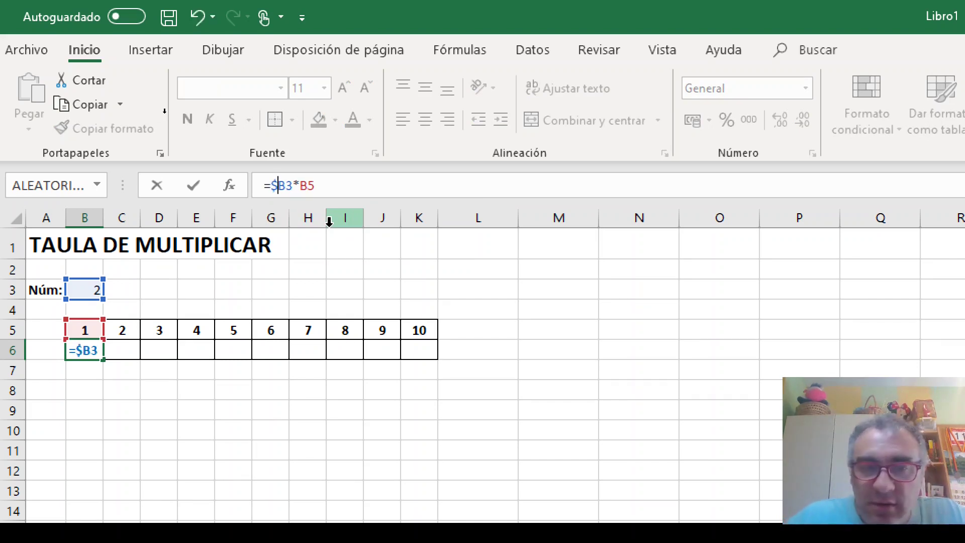
{"action": "key", "text": "Return"}
Fill the formula from B6 across to K6 and inspect the copied formula in C6
{"action": "left_click", "coordinate": [86, 354]}
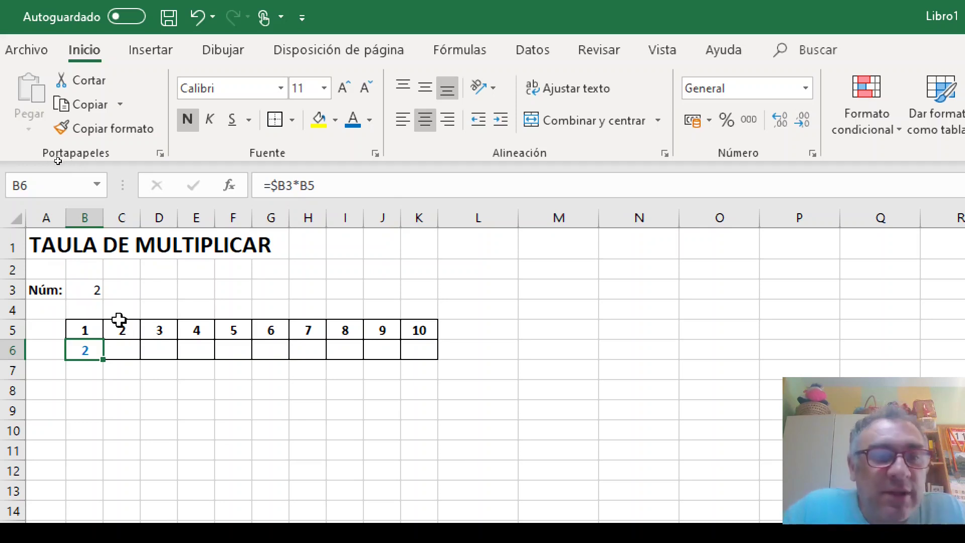
{"action": "left_click_drag", "start_coordinate": [101, 362], "coordinate": [445, 362]}
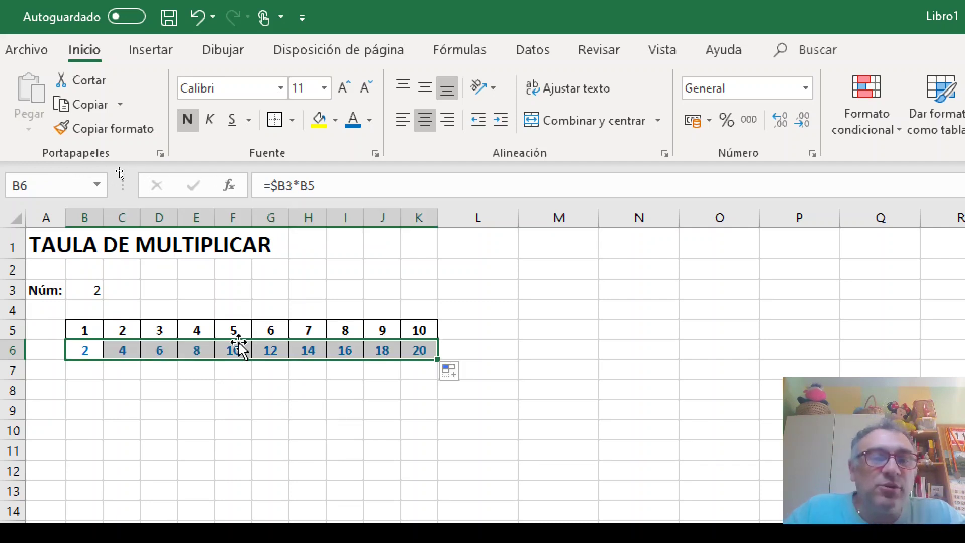
{"action": "left_click", "coordinate": [123, 350]}
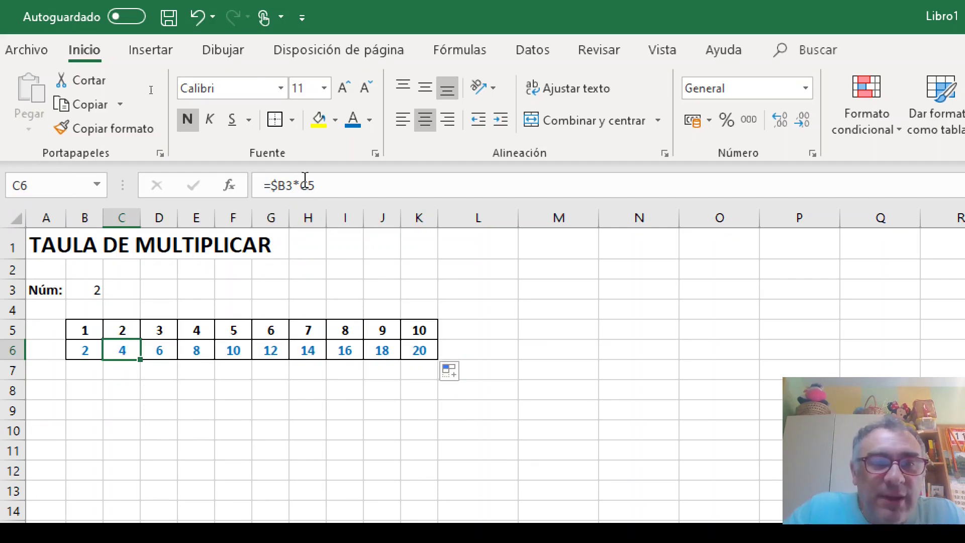
{"action": "key", "text": "Left"}
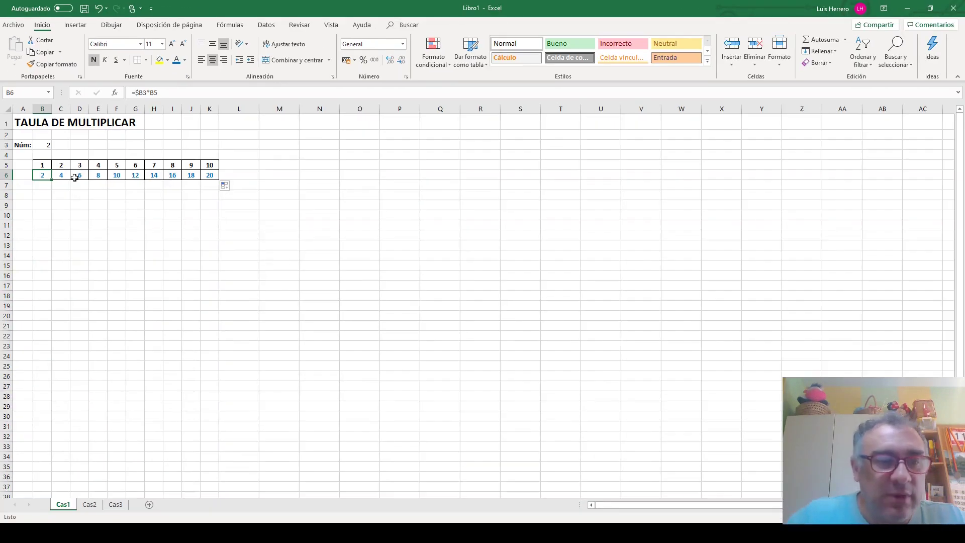
On the Cas2 sheet, enter 2 as the Núm value in cell B3
{"action": "left_click", "coordinate": [89, 505]}
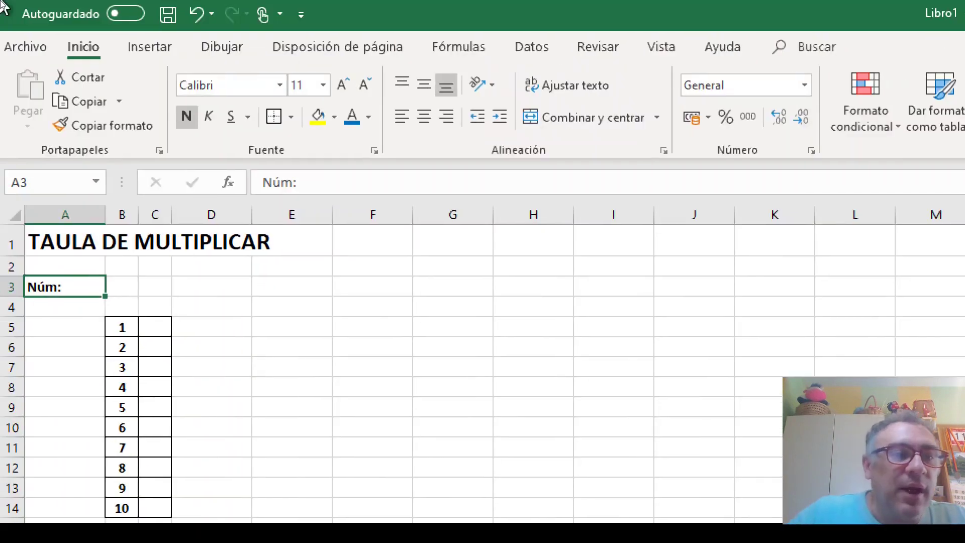
{"action": "left_click", "coordinate": [126, 287]}
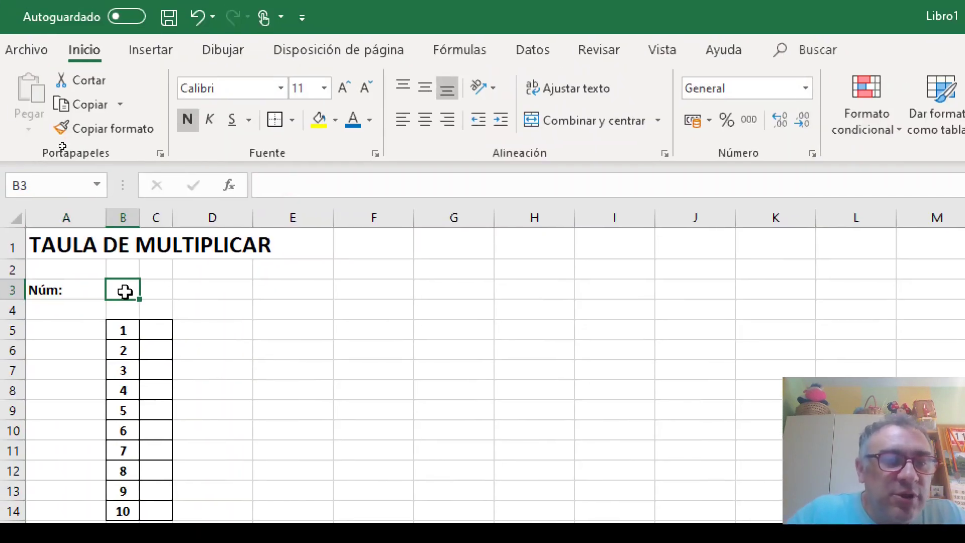
{"action": "type", "text": "2"}
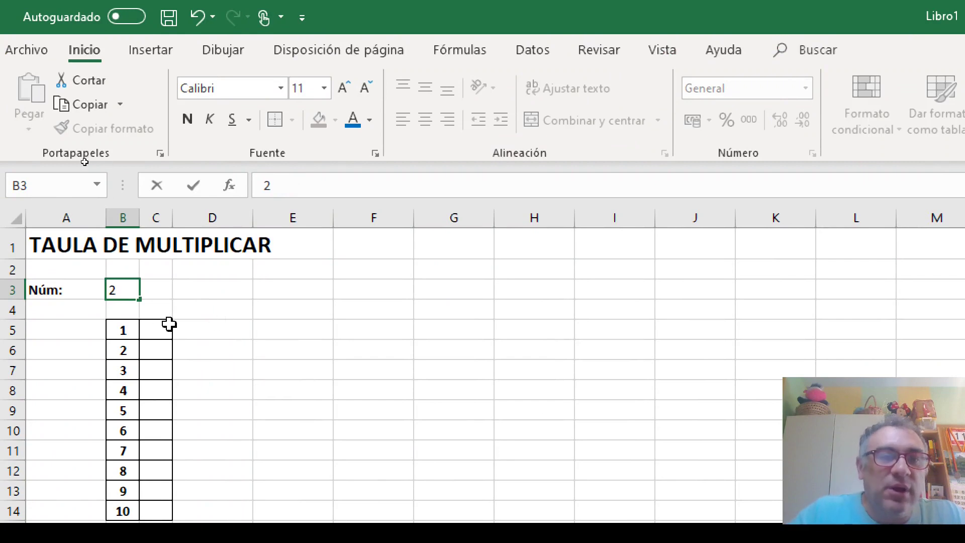
Enter the formula =B3*B5 in cell C5 of the vertical table
{"action": "left_click", "coordinate": [142, 330]}
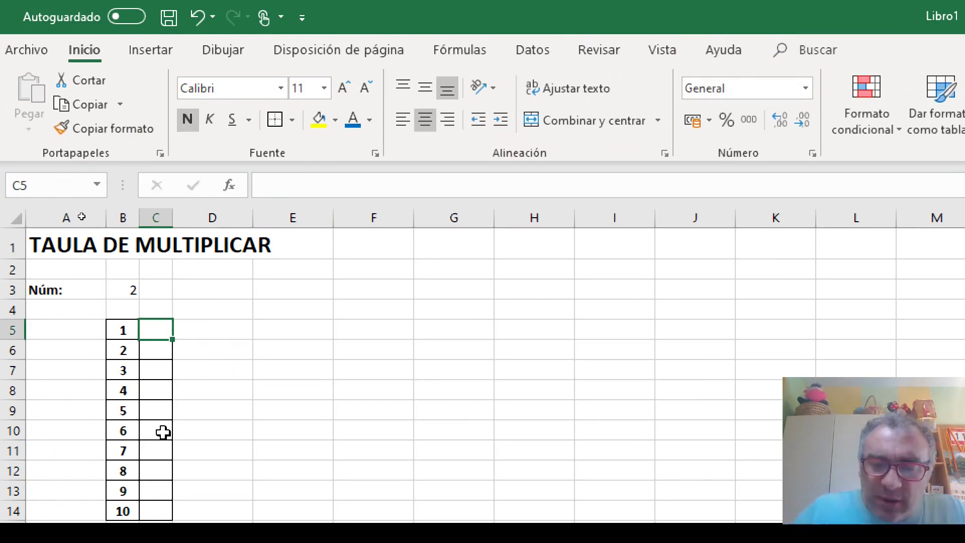
{"action": "type", "text": "="}
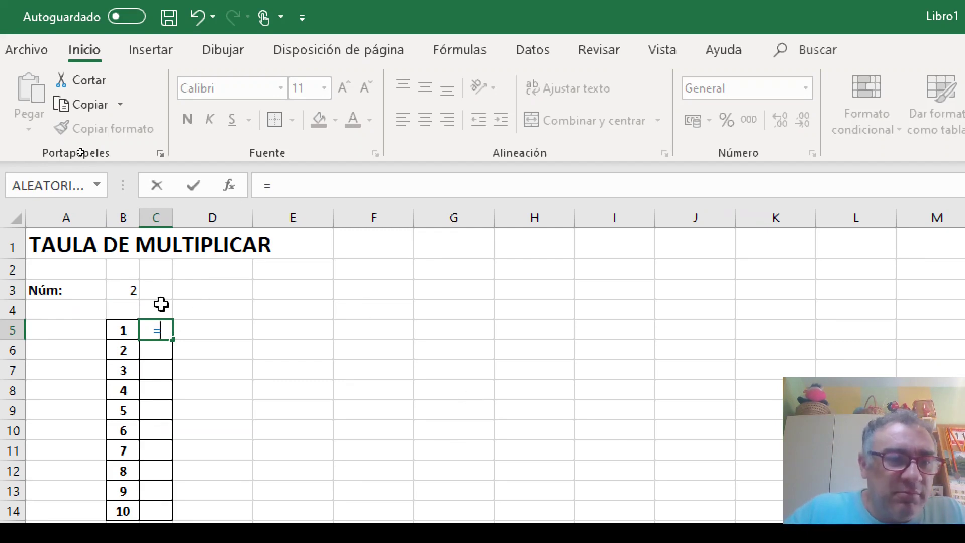
{"action": "left_click", "coordinate": [120, 290]}
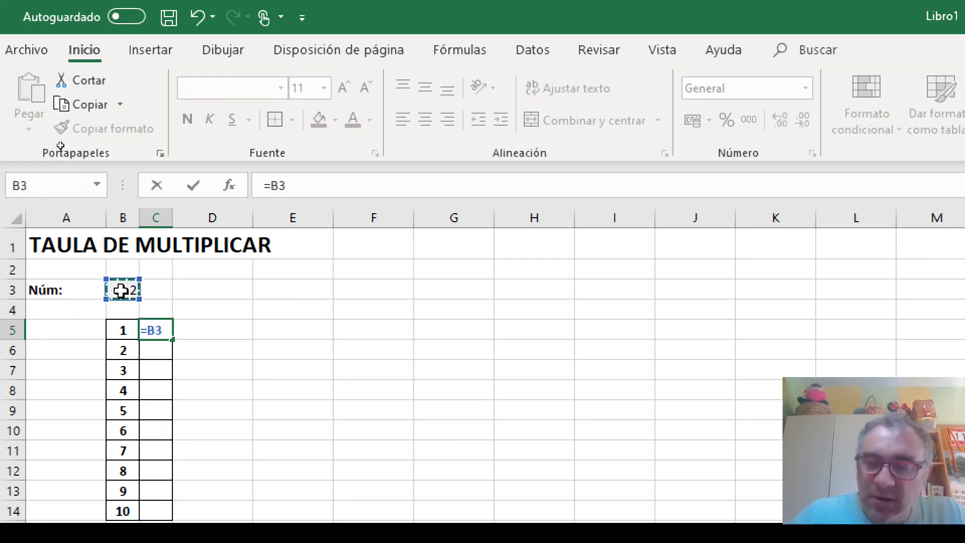
{"action": "type", "text": "*"}
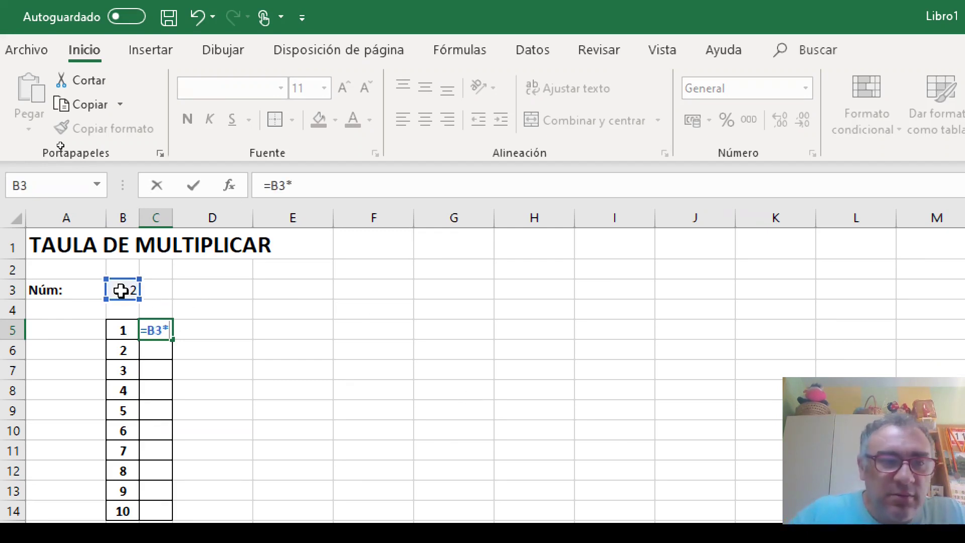
{"action": "left_click", "coordinate": [119, 332]}
{"action": "key", "text": "Return"}
Try filling the relative formula from C5 down to C6, and clear C6 again
{"action": "left_click", "coordinate": [168, 325]}
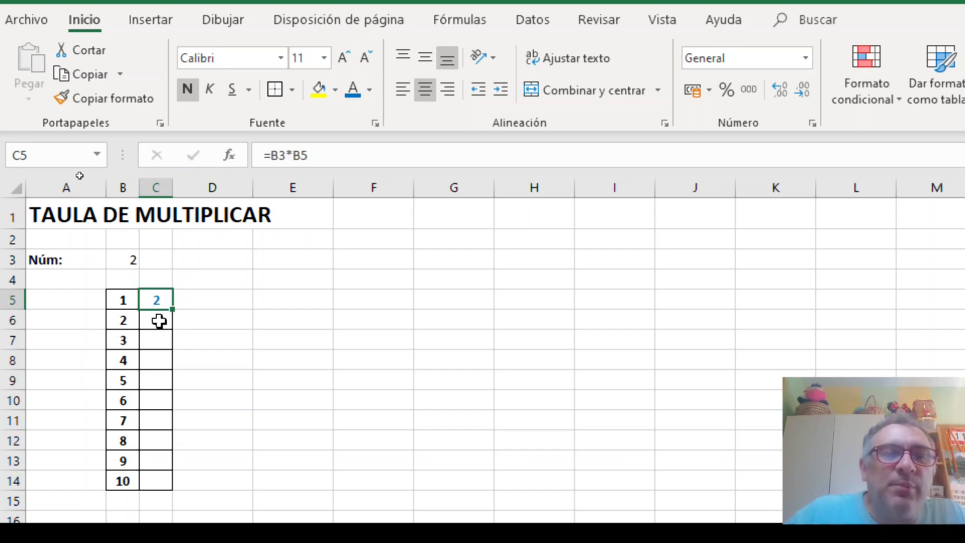
{"action": "left_click", "coordinate": [159, 320]}
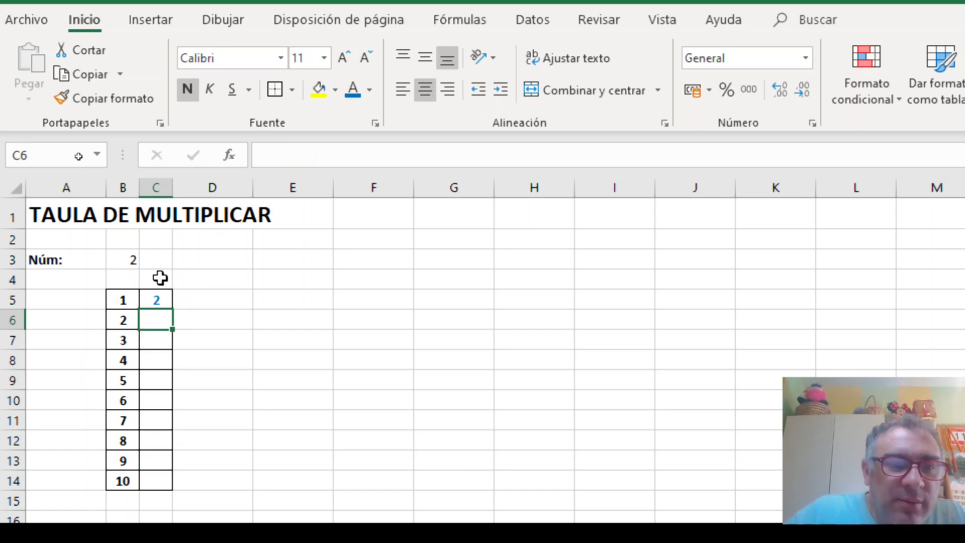
{"action": "left_click", "coordinate": [156, 302]}
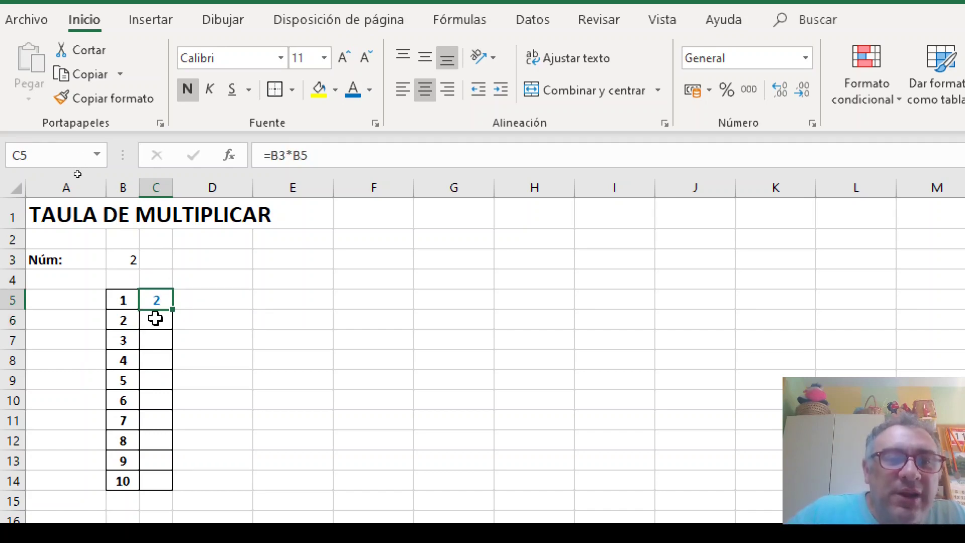
{"action": "left_click", "coordinate": [155, 317]}
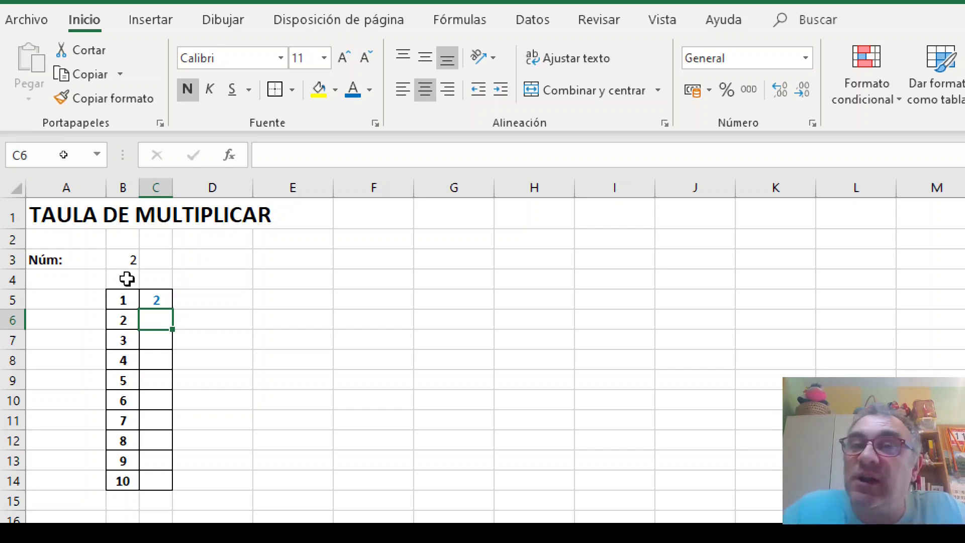
{"action": "left_click", "coordinate": [160, 301]}
{"action": "left_click_drag", "start_coordinate": [172, 312], "coordinate": [170, 326]}
{"action": "left_click", "coordinate": [169, 324]}
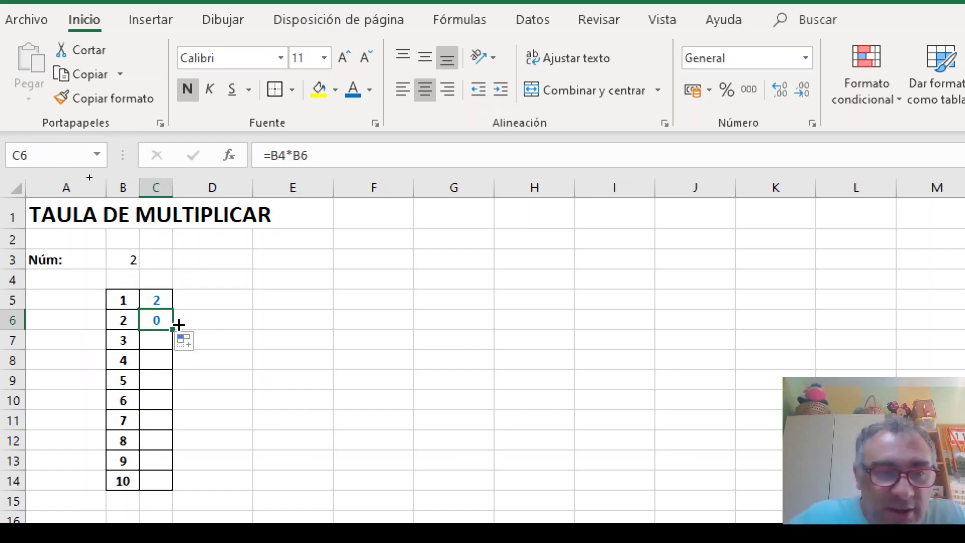
{"action": "key", "text": "Delete"}
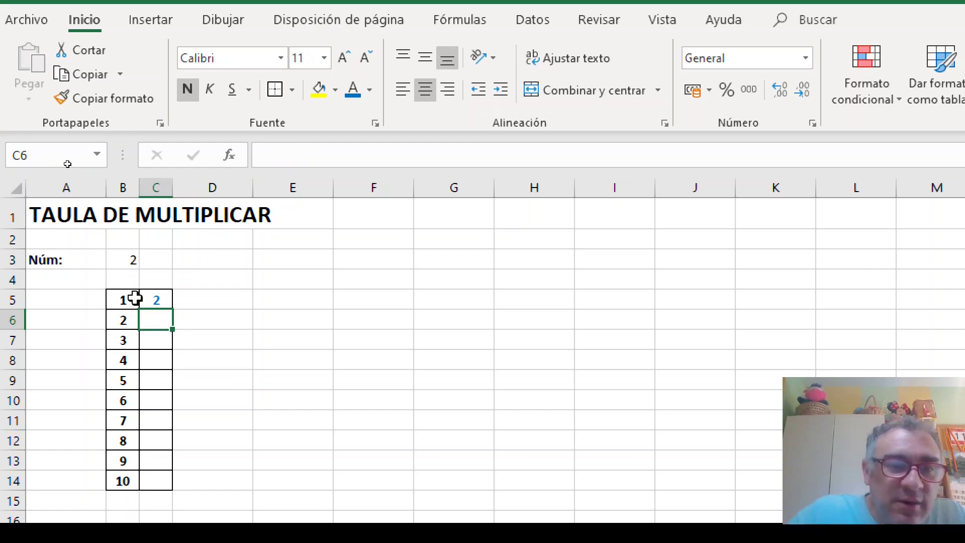
Change the formula in C5 to =B$3*B5 so the row of the Núm reference is fixed
{"action": "left_click", "coordinate": [157, 299]}
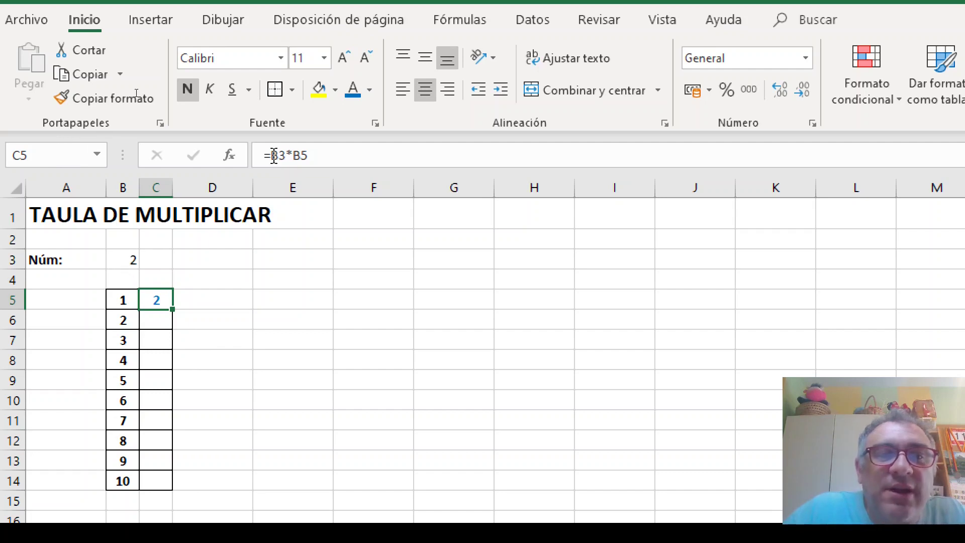
{"action": "left_click", "coordinate": [272, 156]}
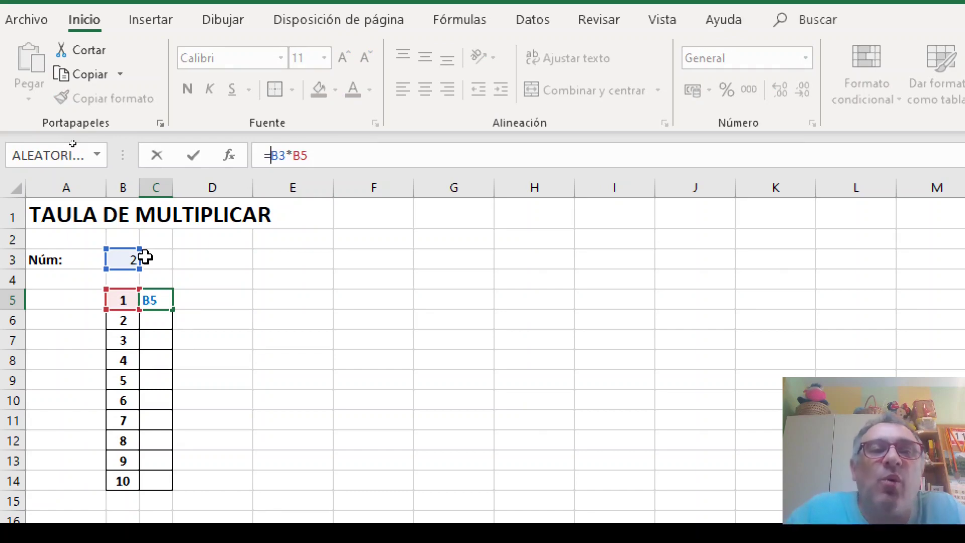
{"action": "left_click", "coordinate": [279, 157]}
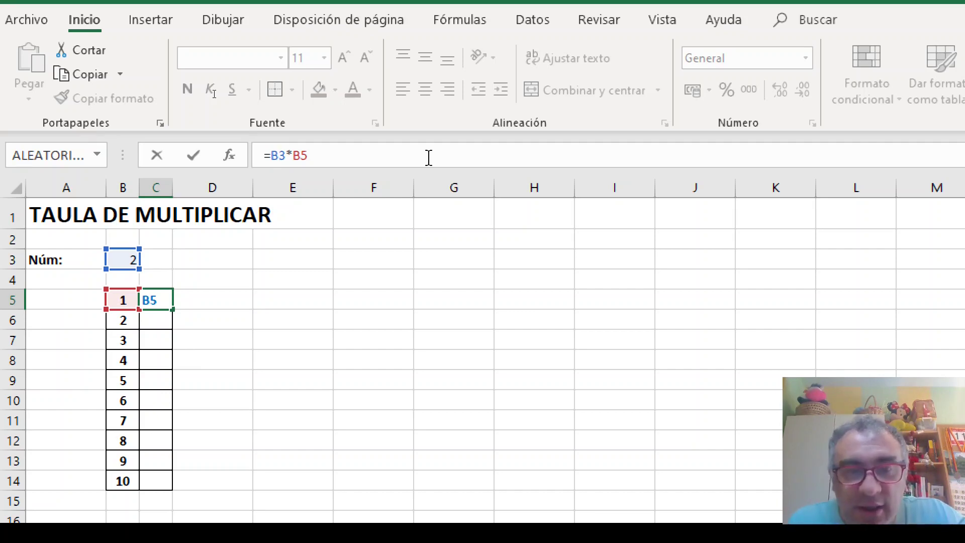
{"action": "type", "text": "$"}
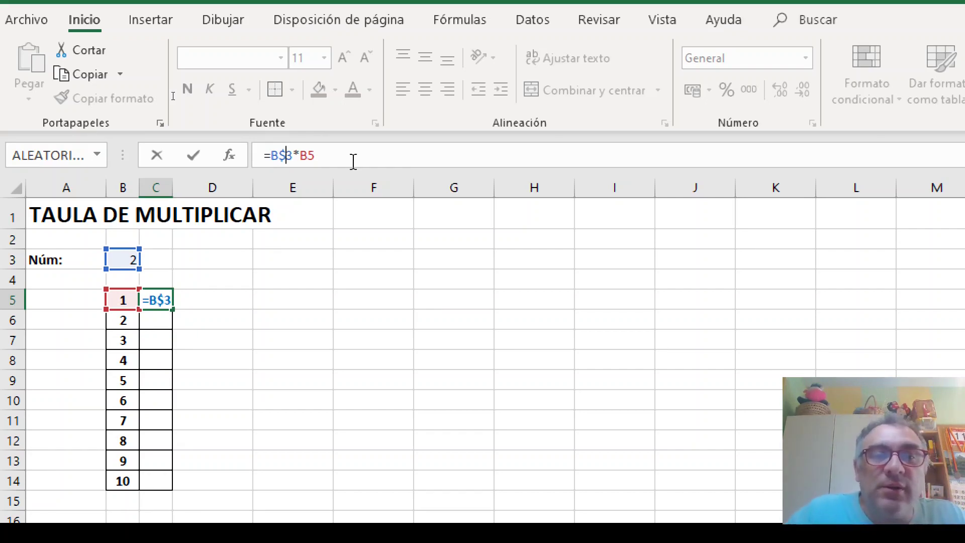
{"action": "left_click", "coordinate": [303, 157]}
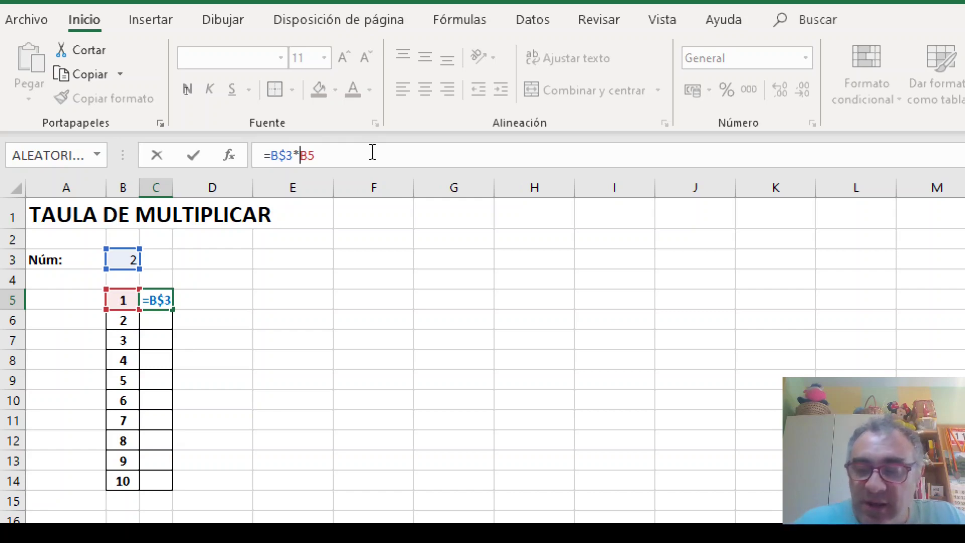
{"action": "key", "text": "Right"}
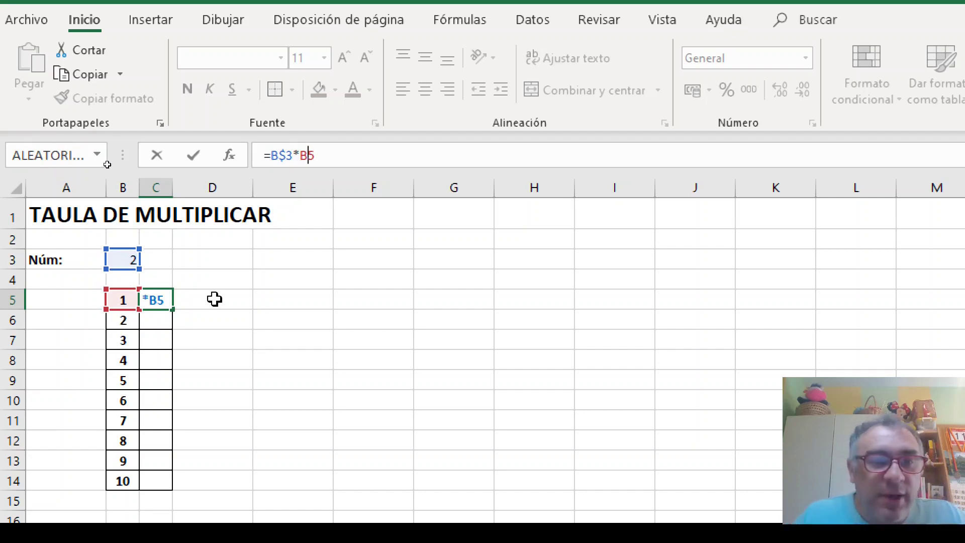
{"action": "key", "text": "Return"}
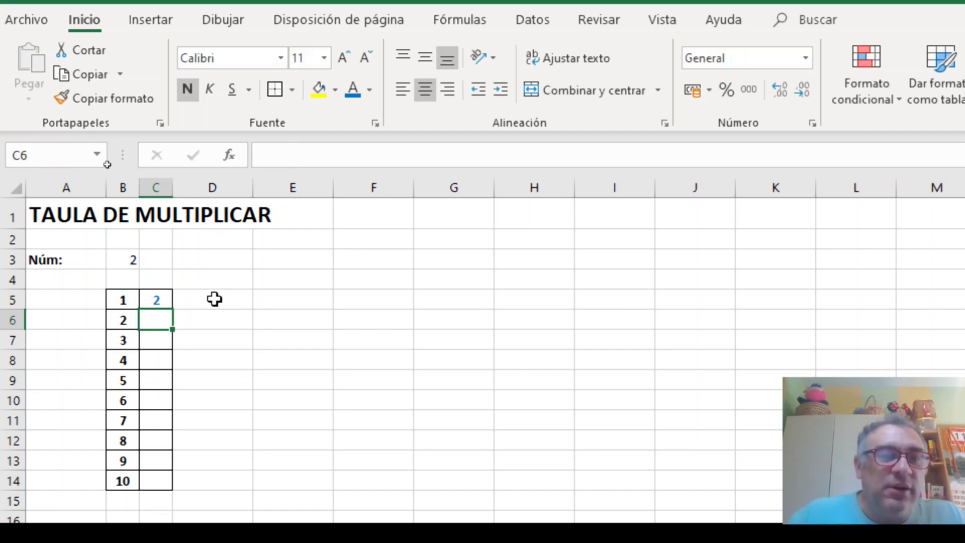
Try filling the mixed-reference formula from C5 down to C6 and compare the formulas in both cells
{"action": "left_click", "coordinate": [155, 298]}
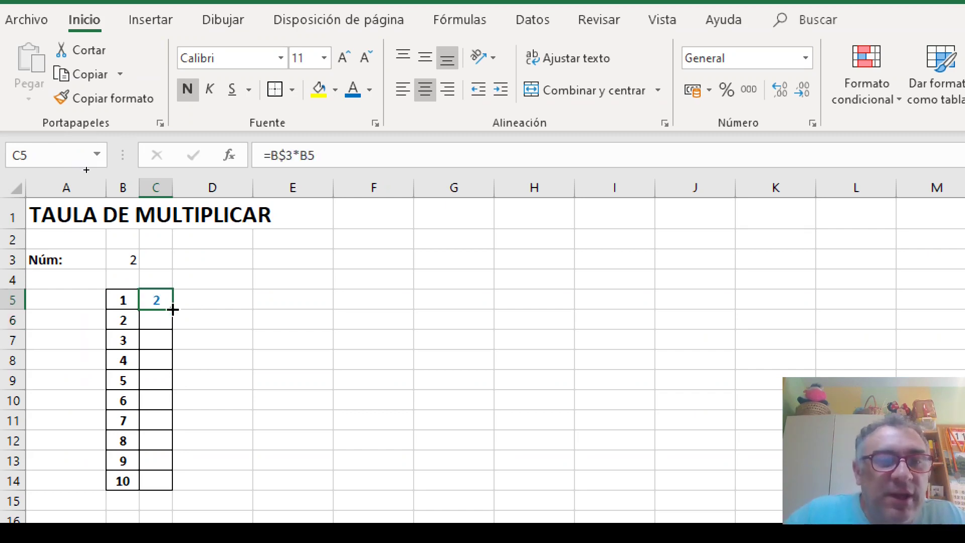
{"action": "left_click_drag", "start_coordinate": [173, 310], "coordinate": [182, 342]}
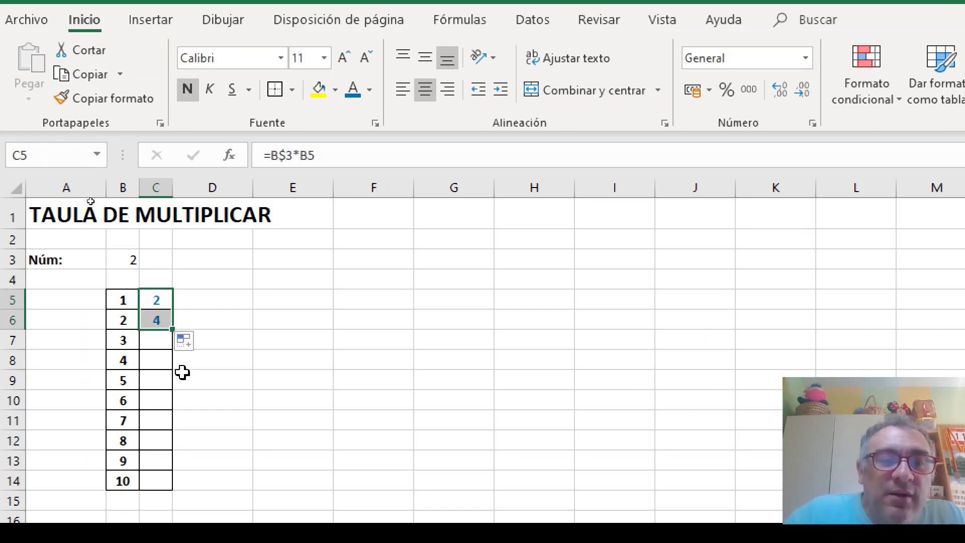
{"action": "left_click", "coordinate": [155, 317]}
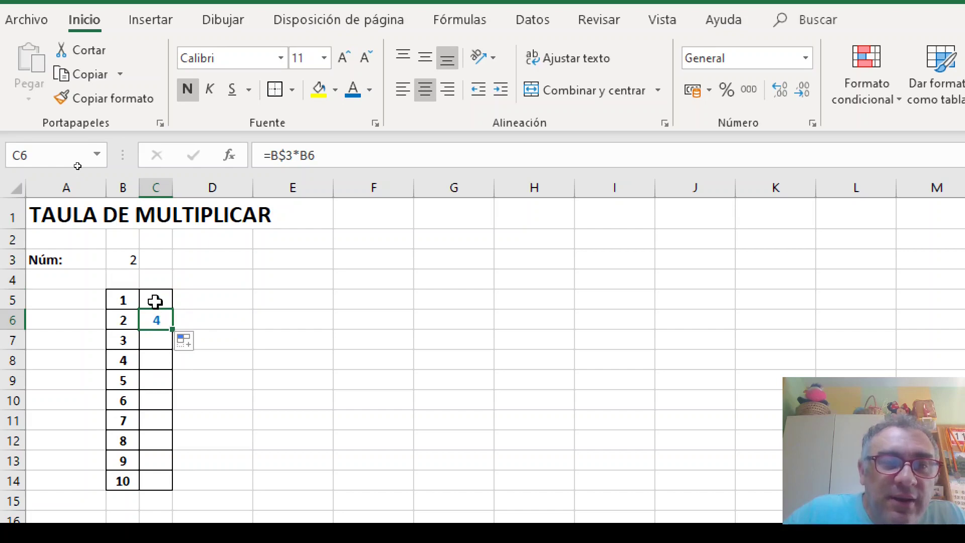
{"action": "left_click", "coordinate": [155, 300]}
{"action": "left_click", "coordinate": [156, 316]}
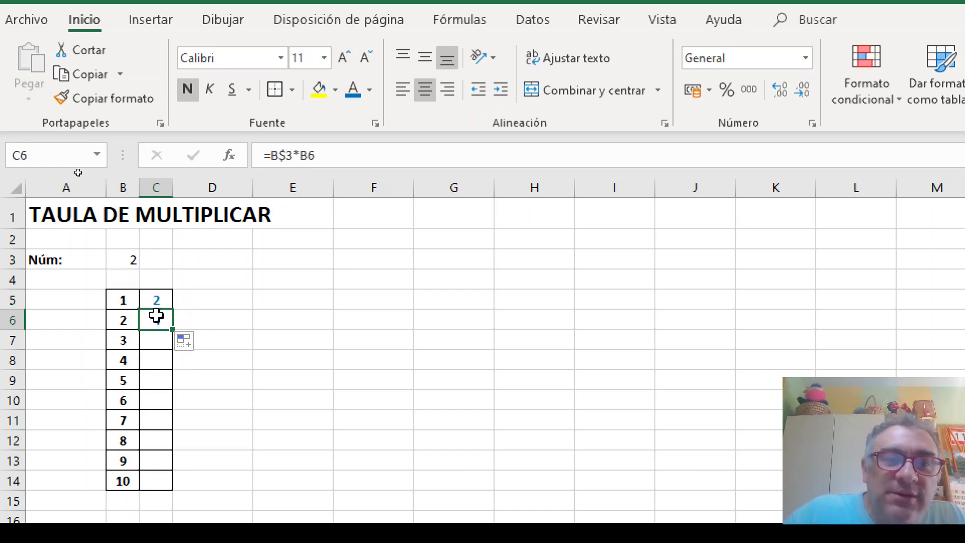
{"action": "left_click", "coordinate": [155, 300]}
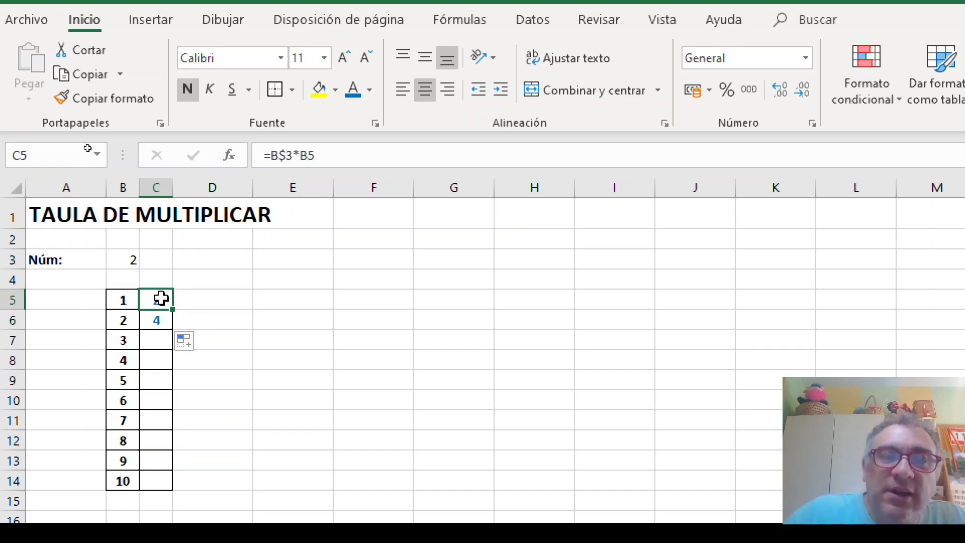
{"action": "left_click", "coordinate": [157, 318]}
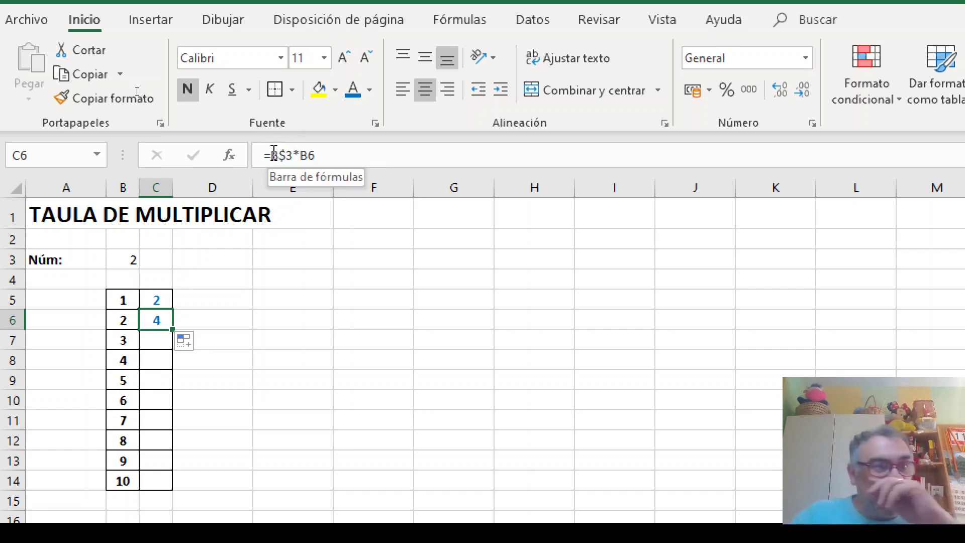
Inspect the references in C6's formula against C5 without changing them, and clear C6
{"action": "left_click", "coordinate": [274, 151]}
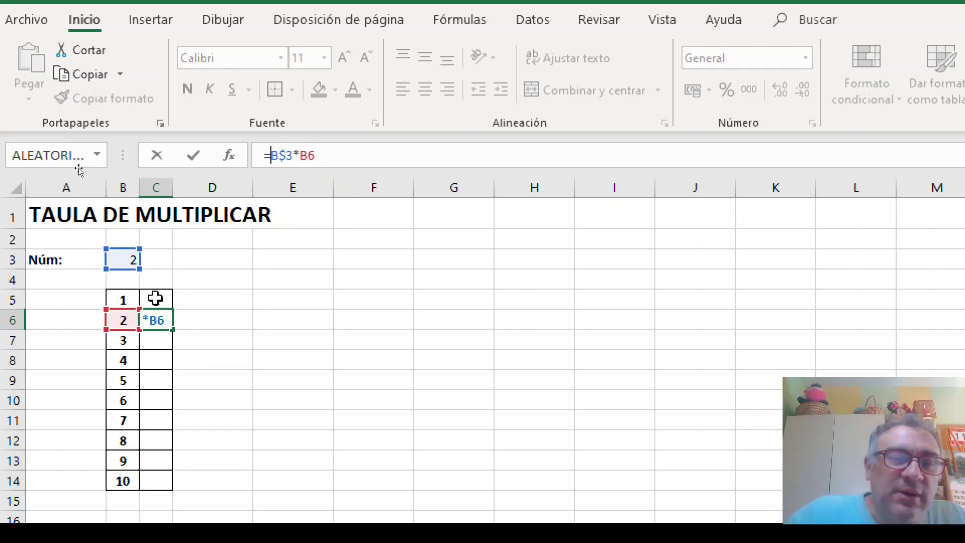
{"action": "left_click", "coordinate": [155, 300]}
{"action": "key", "text": "Escape"}
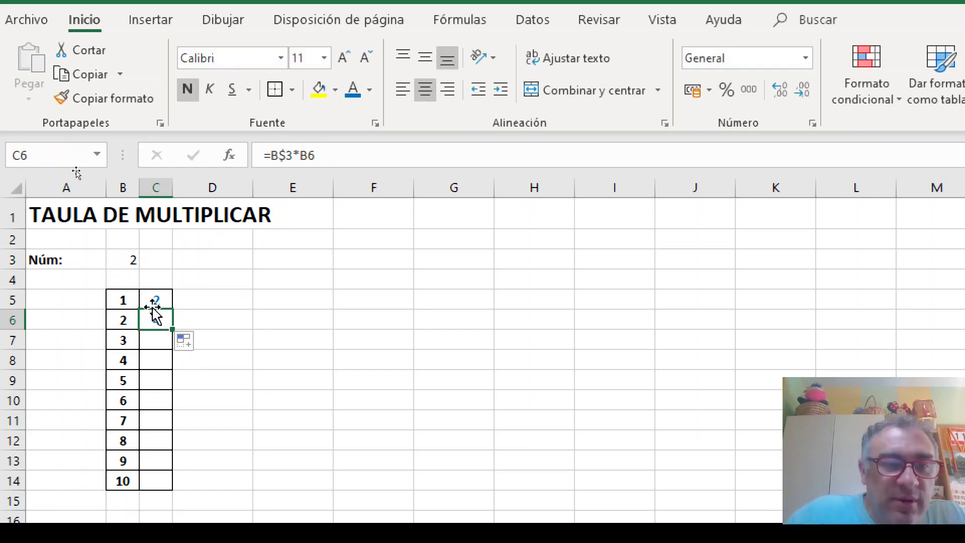
{"action": "left_click", "coordinate": [156, 300]}
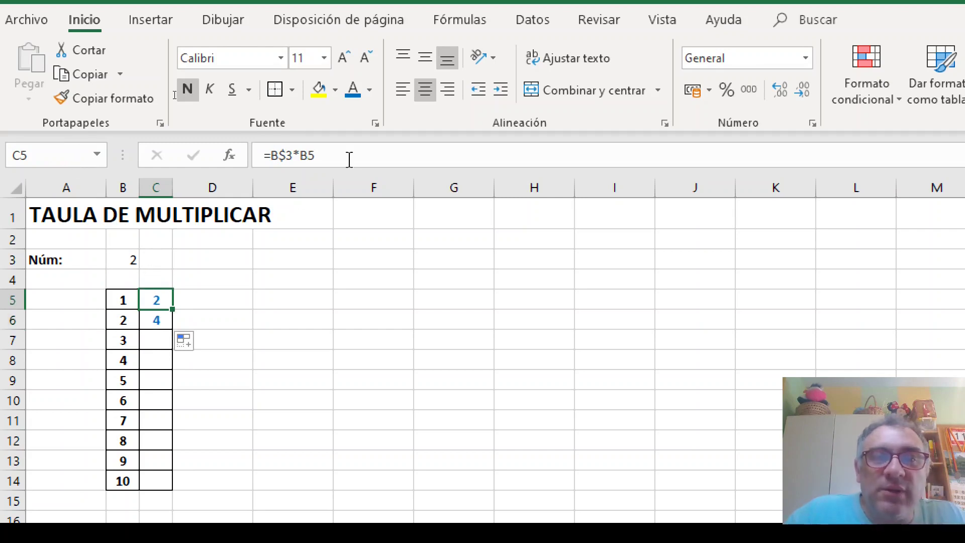
{"action": "left_click", "coordinate": [155, 320]}
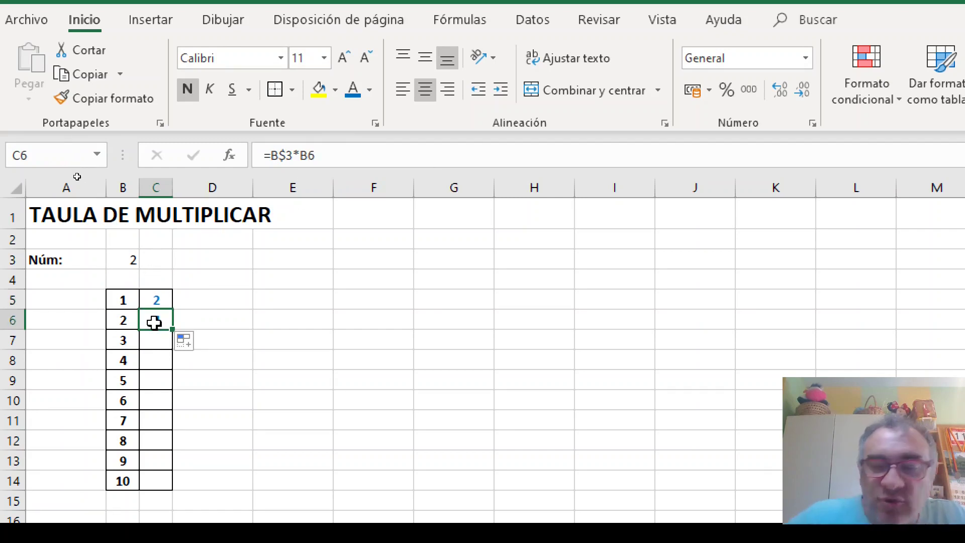
{"action": "key", "text": "Delete"}
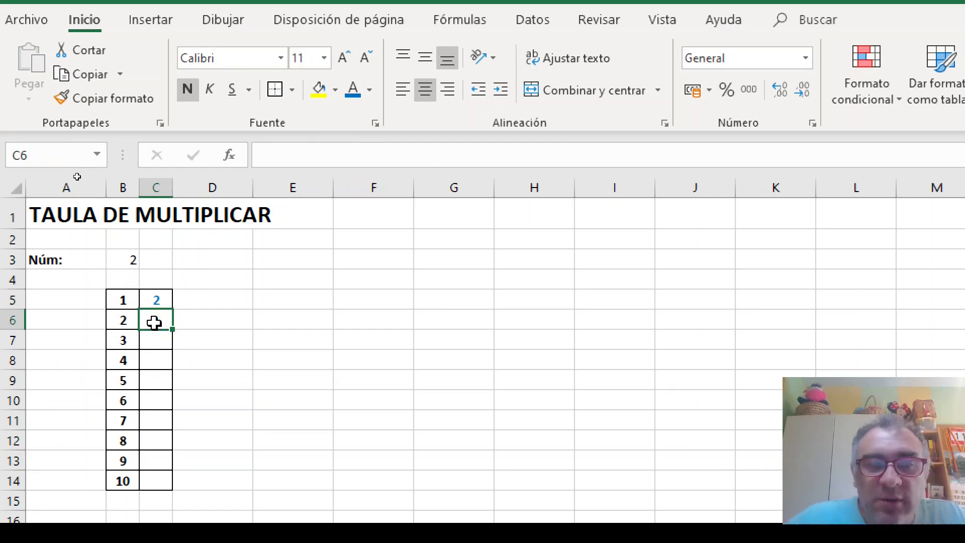
Fill the formula from C5 down to C14 to complete the vertical multiplication table
{"action": "left_click", "coordinate": [157, 296]}
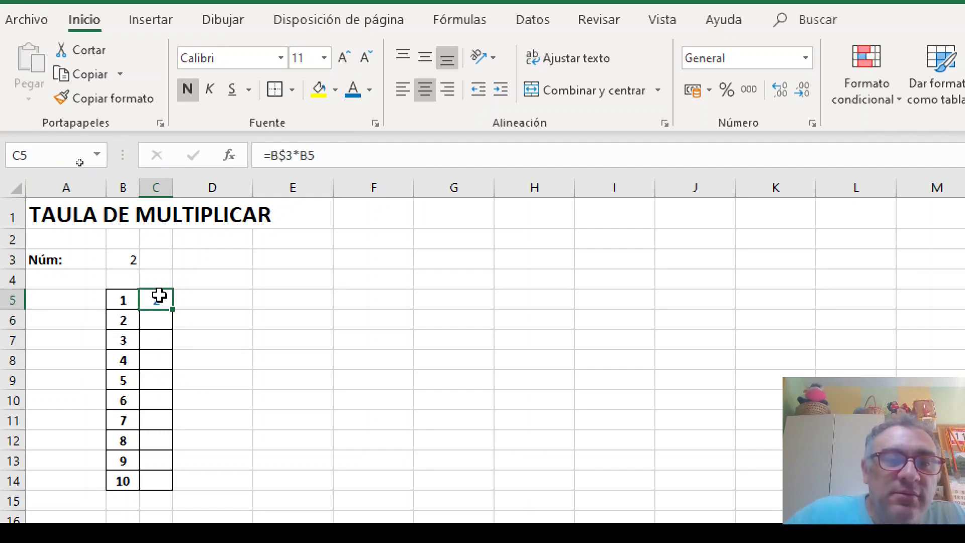
{"action": "left_click_drag", "start_coordinate": [170, 310], "coordinate": [159, 461]}
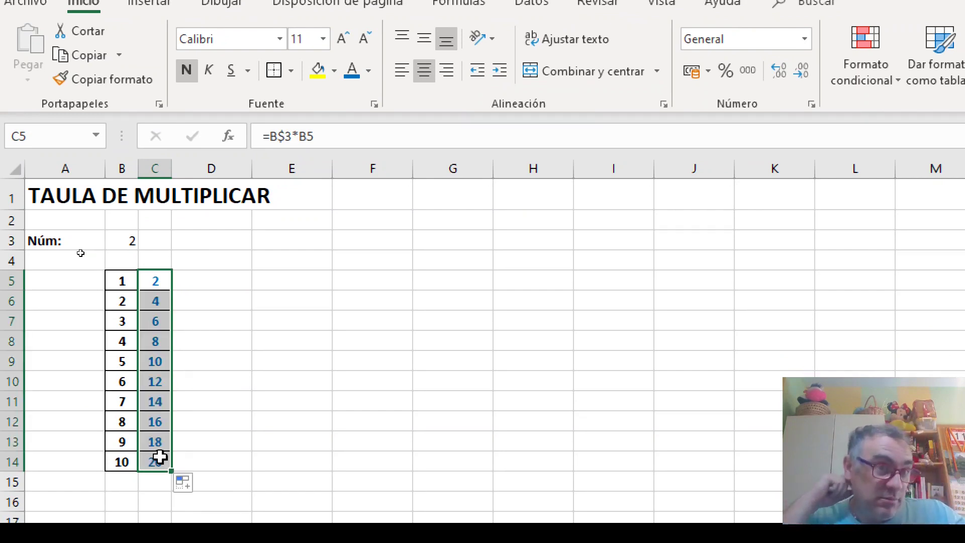
Test the vertical table by entering 5 and then 8 as the Núm value in cell B3
{"action": "left_click", "coordinate": [121, 242]}
{"action": "type", "text": "5"}
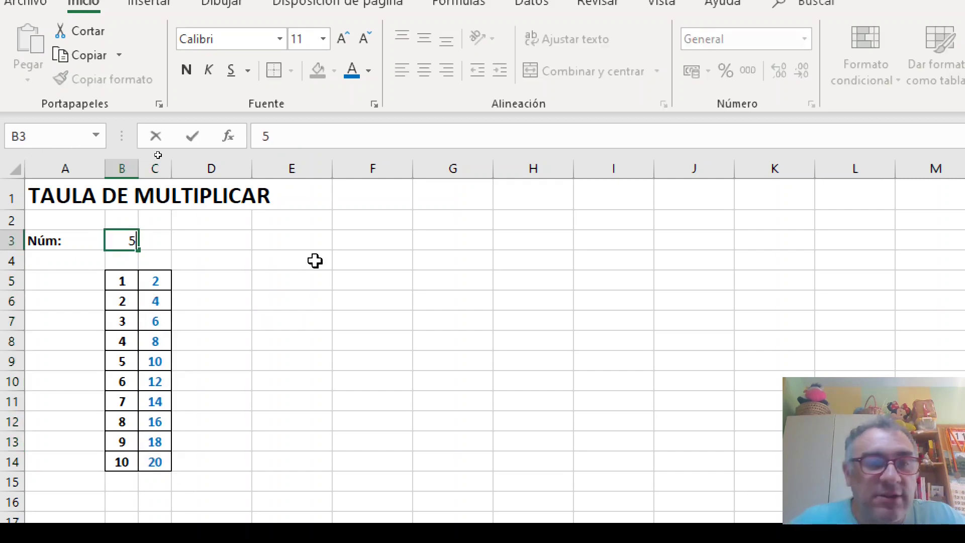
{"action": "key", "text": "Return"}
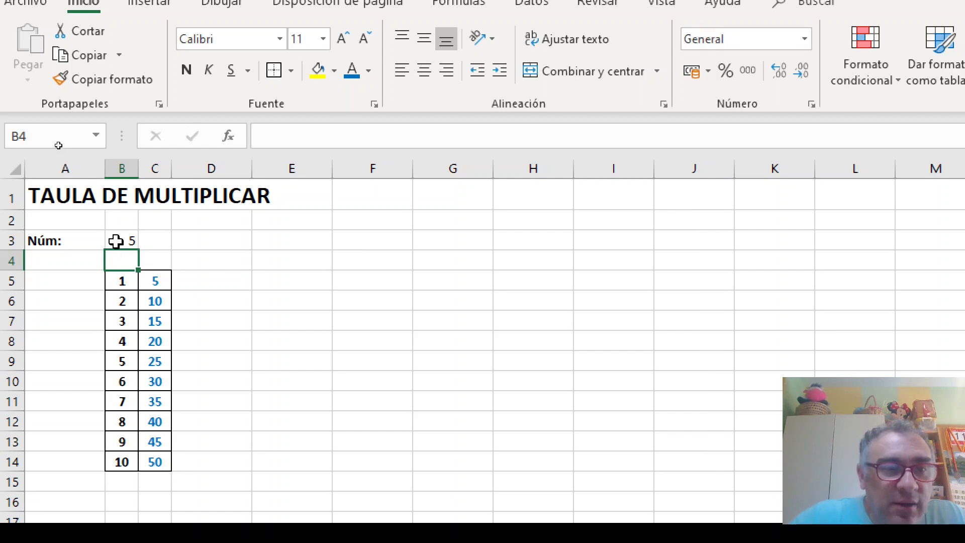
{"action": "left_click", "coordinate": [119, 239]}
{"action": "type", "text": "8"}
{"action": "key", "text": "Return"}
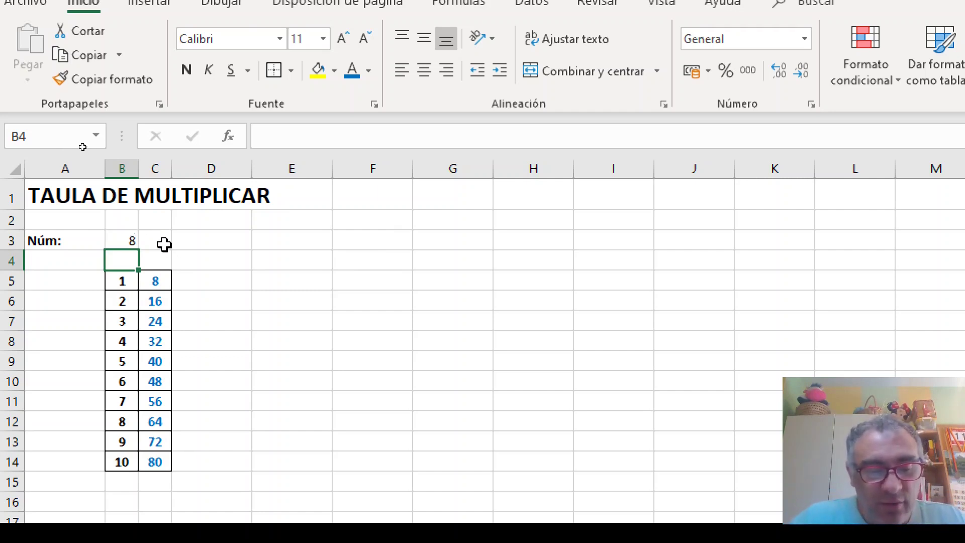
On the sheet with the 10-by-10 multiplication grid, enter the formula =B4*C3 in cell C4
{"action": "key", "text": "ctrl+k"}
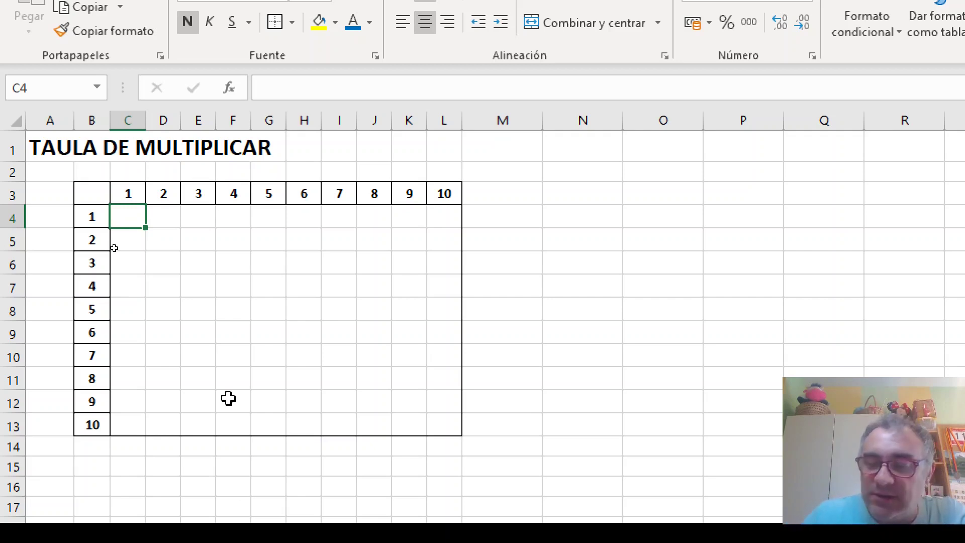
{"action": "type", "text": "="}
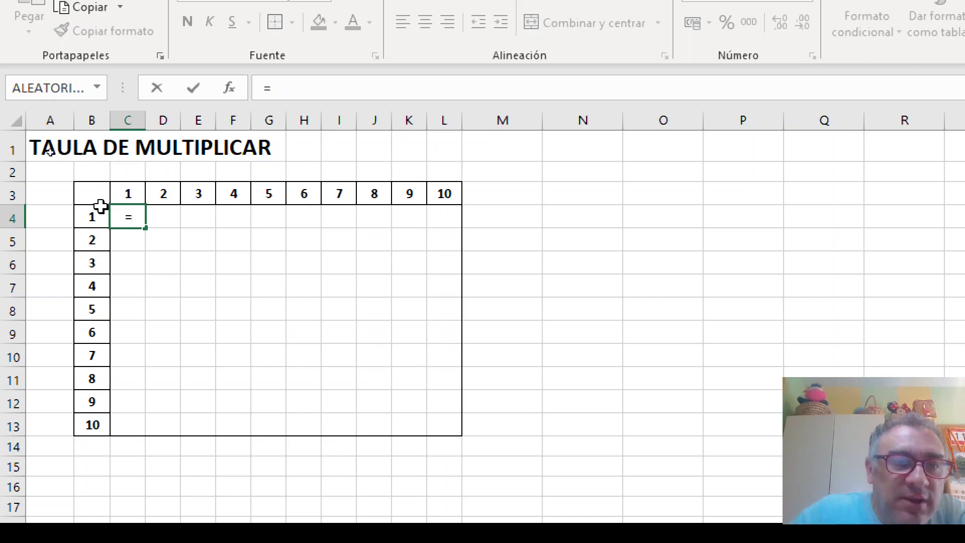
{"action": "left_click", "coordinate": [87, 219]}
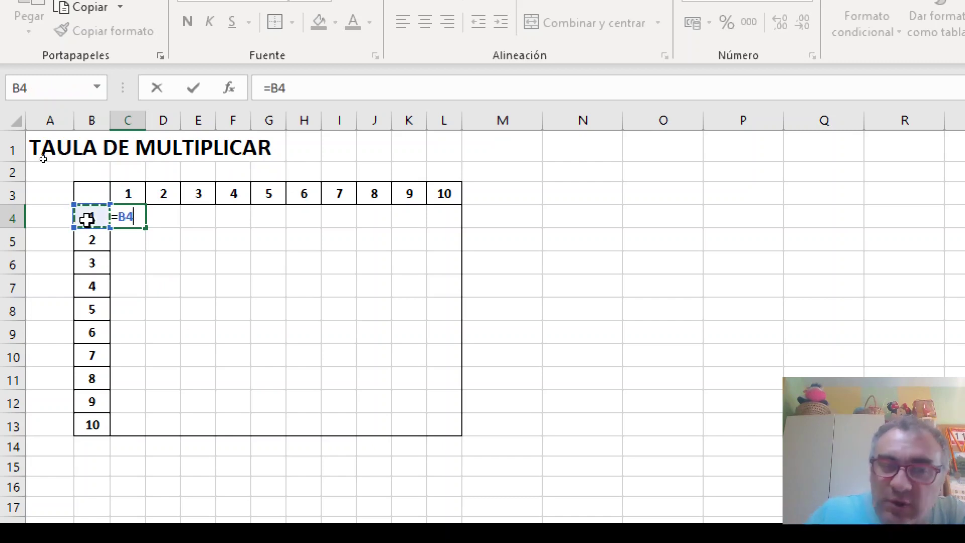
{"action": "type", "text": "*"}
{"action": "left_click", "coordinate": [125, 193]}
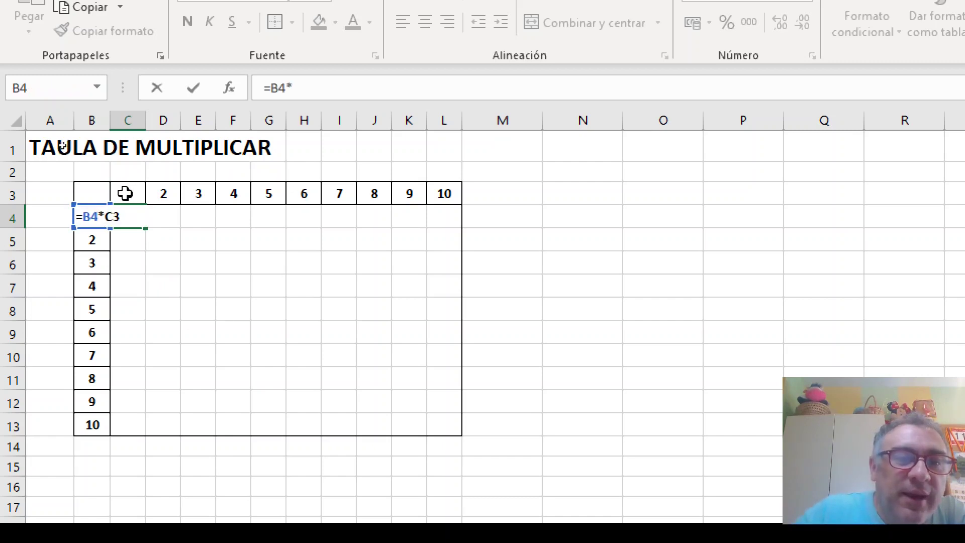
{"action": "key", "text": "Return"}
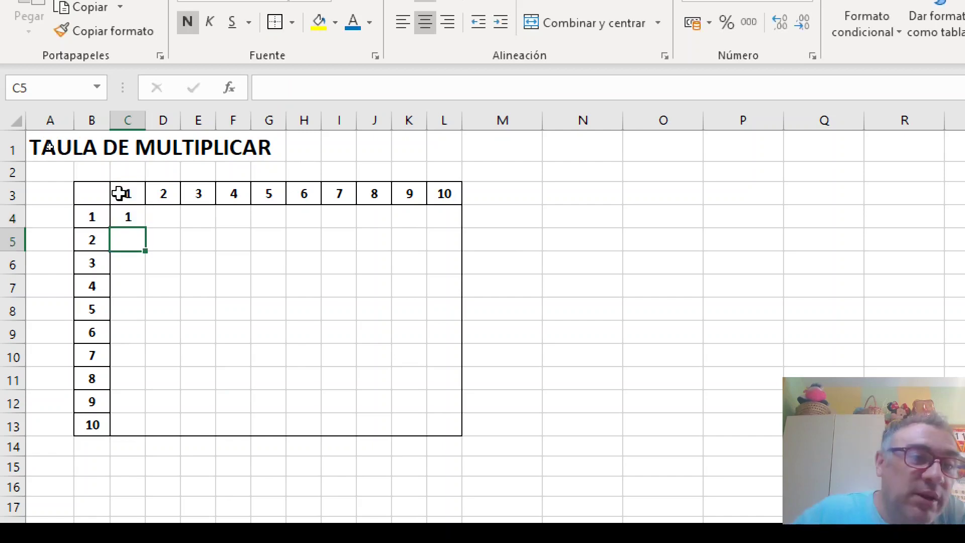
Change the formula in C4 to =$B4*C3 so column B is fixed
{"action": "left_click", "coordinate": [128, 218]}
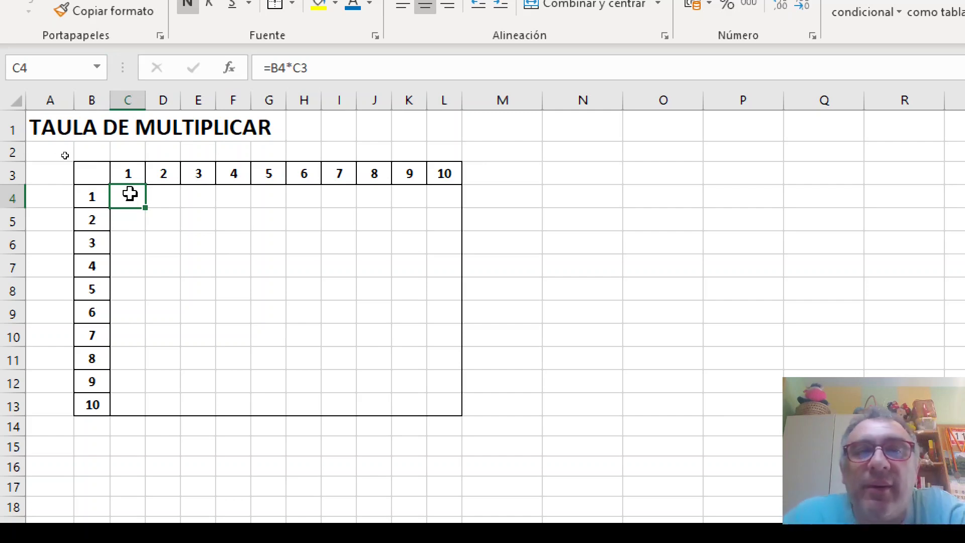
{"action": "left_click", "coordinate": [272, 67]}
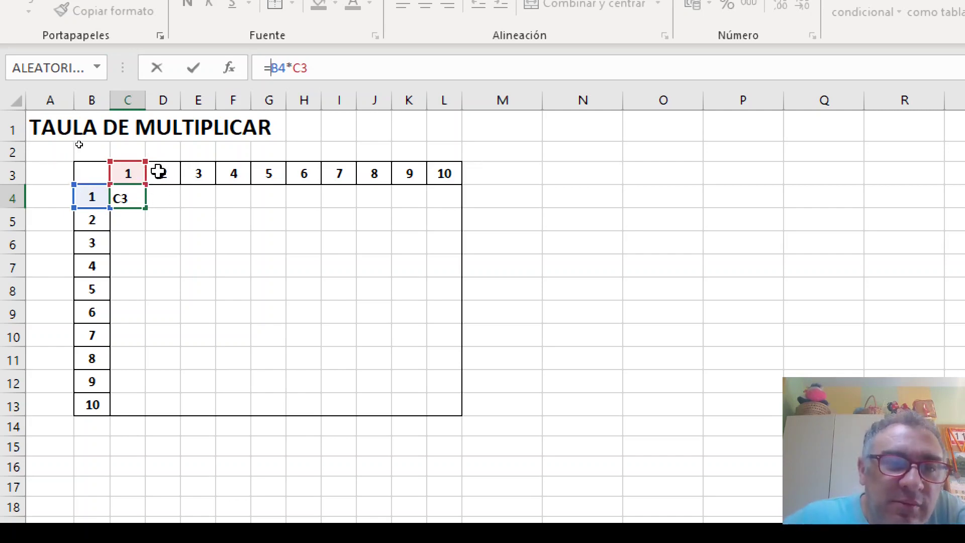
{"action": "left_click", "coordinate": [271, 68]}
{"action": "type", "text": "$"}
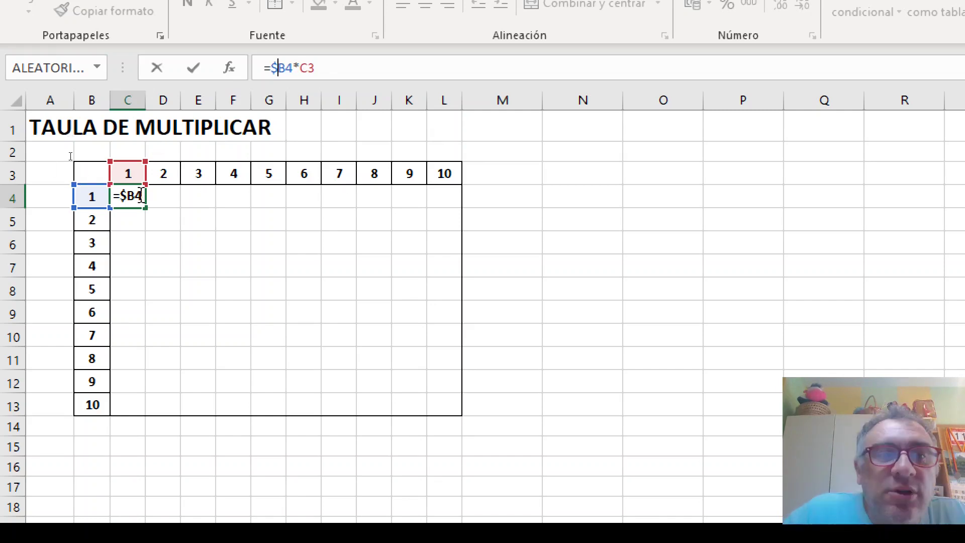
{"action": "key", "text": "Return"}
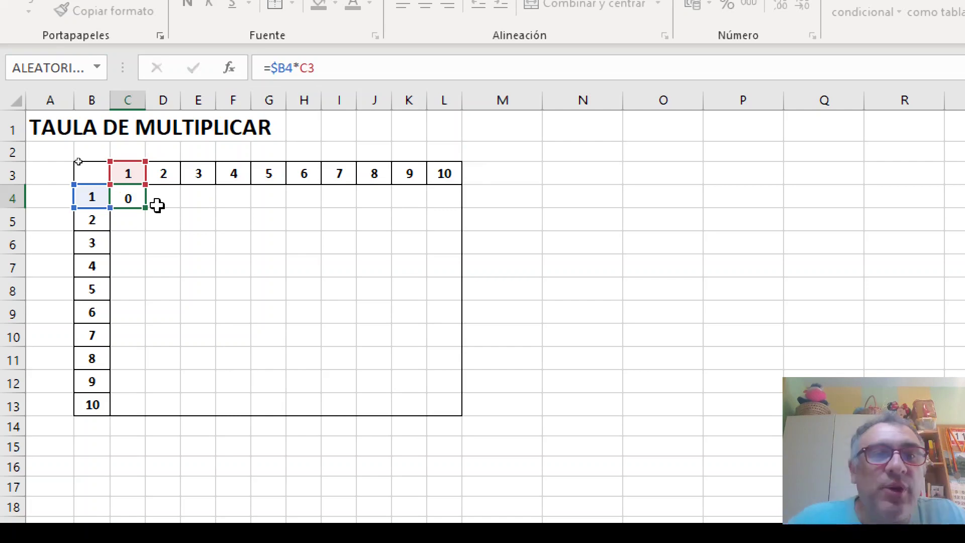
Try filling the formula from C4 across to L4, and undo the fill
{"action": "left_click", "coordinate": [128, 197]}
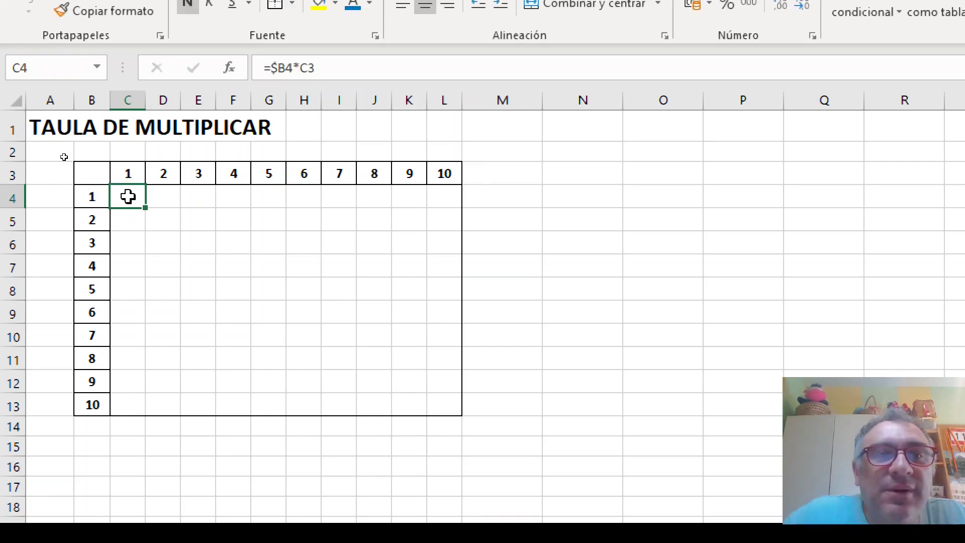
{"action": "left_click_drag", "start_coordinate": [145, 210], "coordinate": [452, 214]}
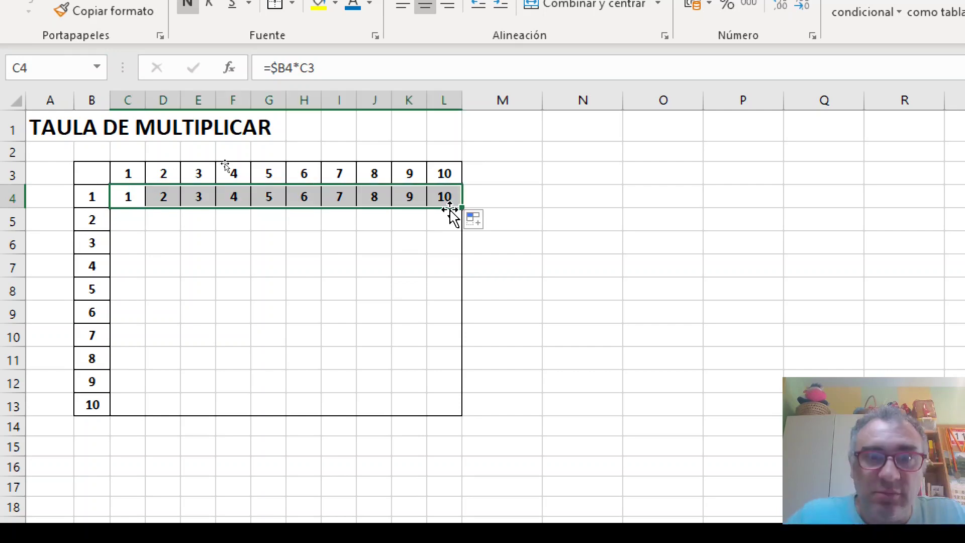
{"action": "key", "text": "ctrl+z"}
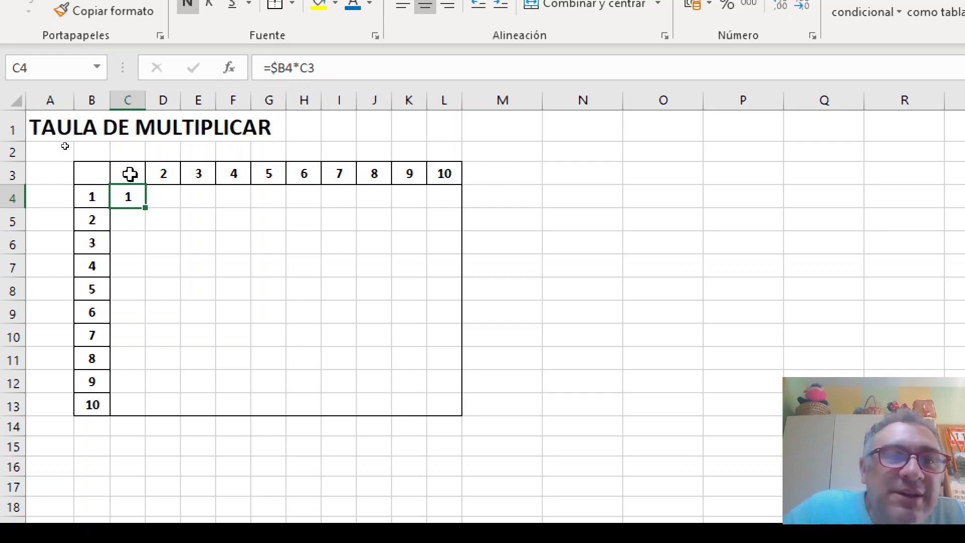
Change the formula in C4 to =$B4*C$3 so row 3 is fixed as well
{"action": "left_click", "coordinate": [307, 67]}
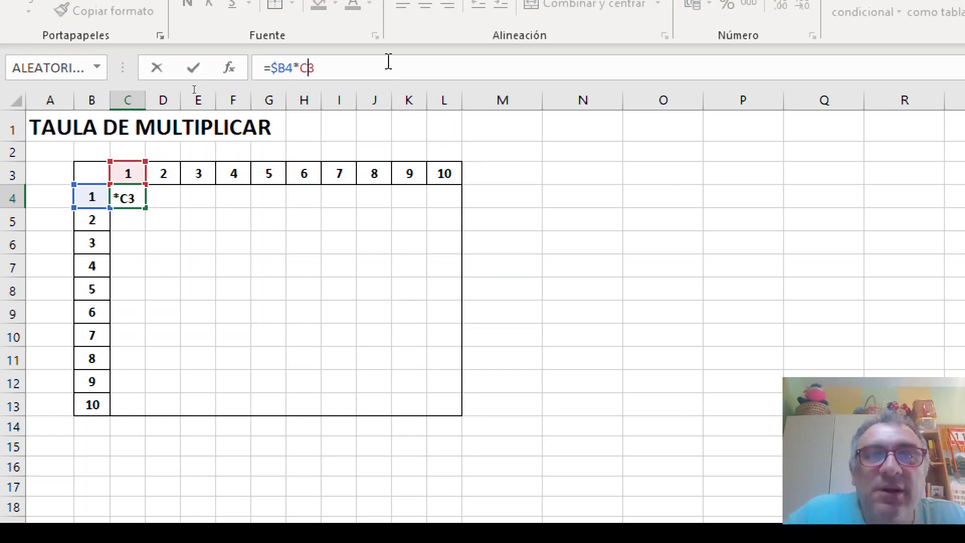
{"action": "type", "text": "$"}
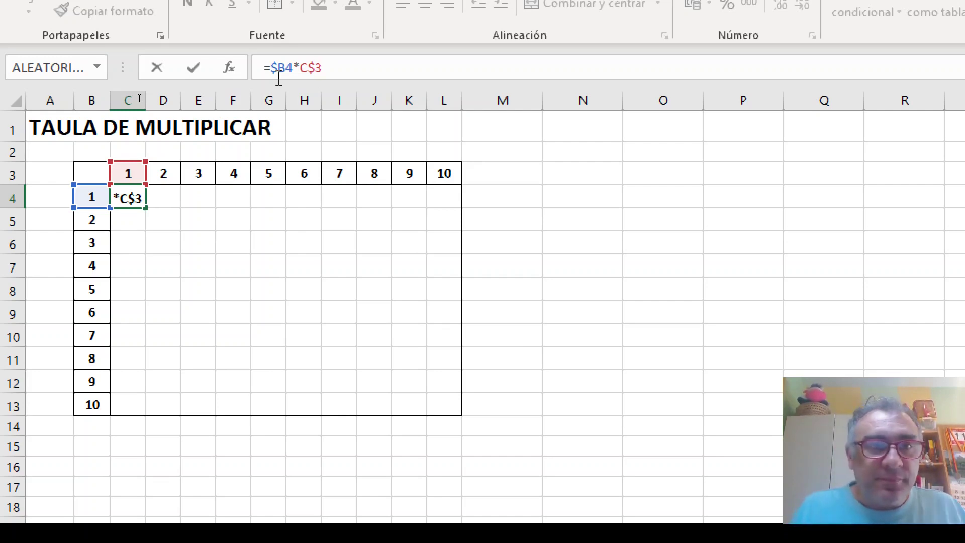
{"action": "key", "text": "Return"}
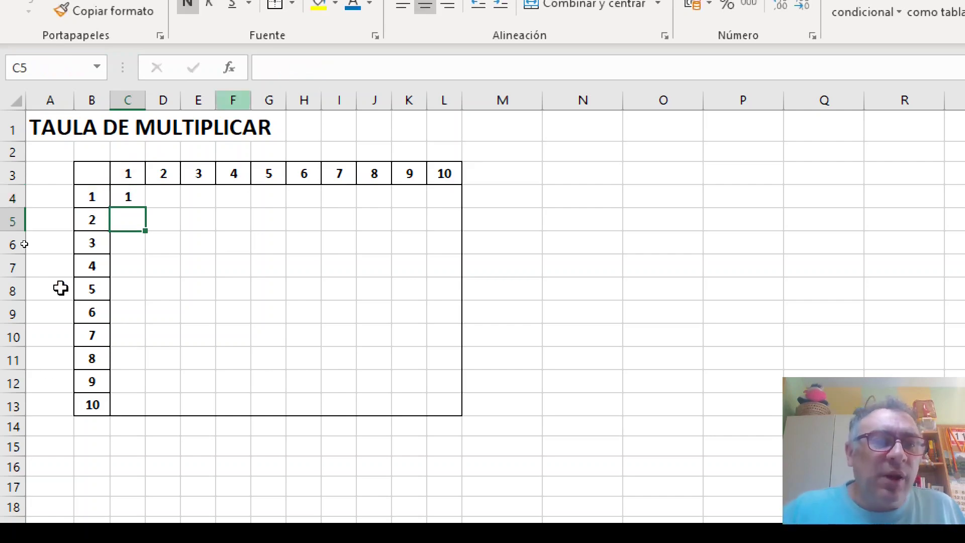
Fill the C4 formula across and down the whole grid to L13, and deselect the filled range
{"action": "left_click", "coordinate": [117, 197]}
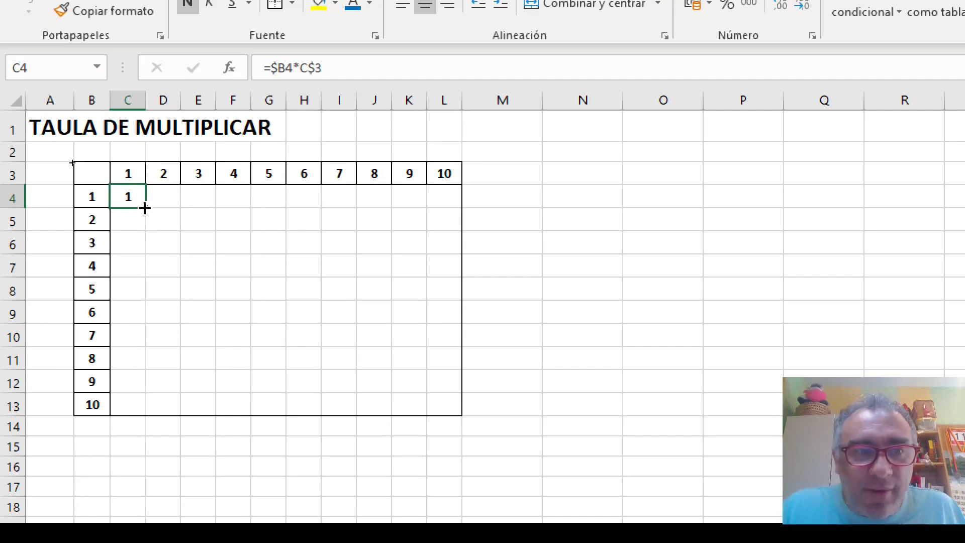
{"action": "left_click_drag", "start_coordinate": [144, 207], "coordinate": [468, 407]}
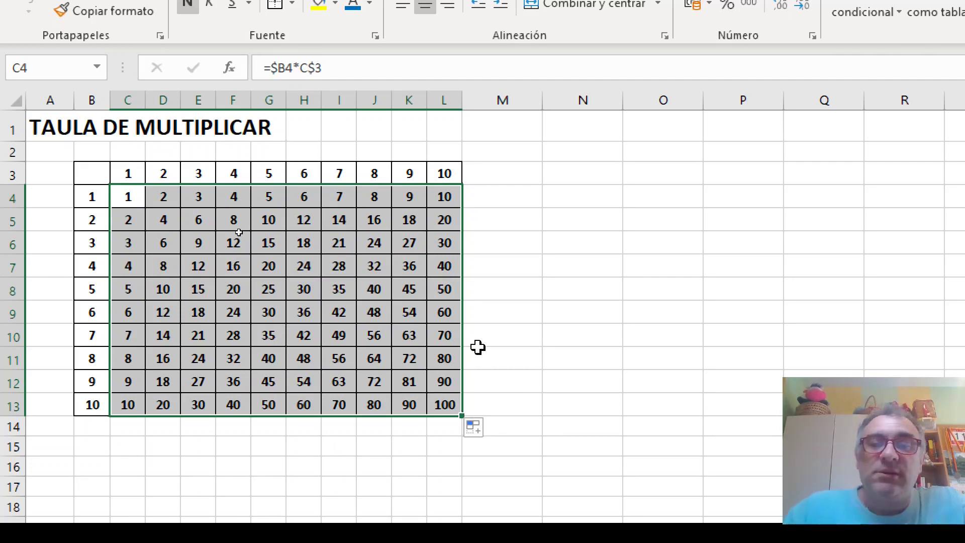
{"action": "left_click_drag", "start_coordinate": [479, 351], "coordinate": [486, 344]}
{"action": "left_click", "coordinate": [513, 257]}
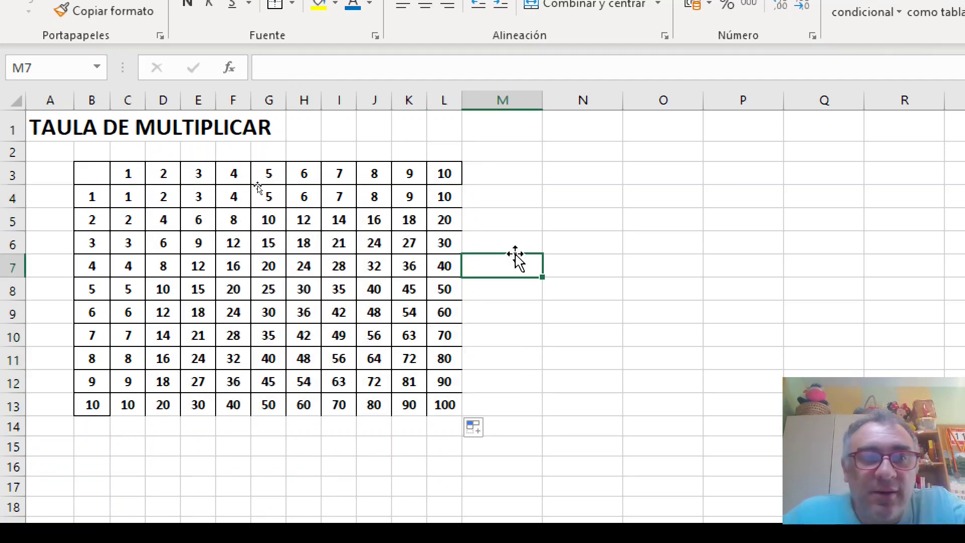